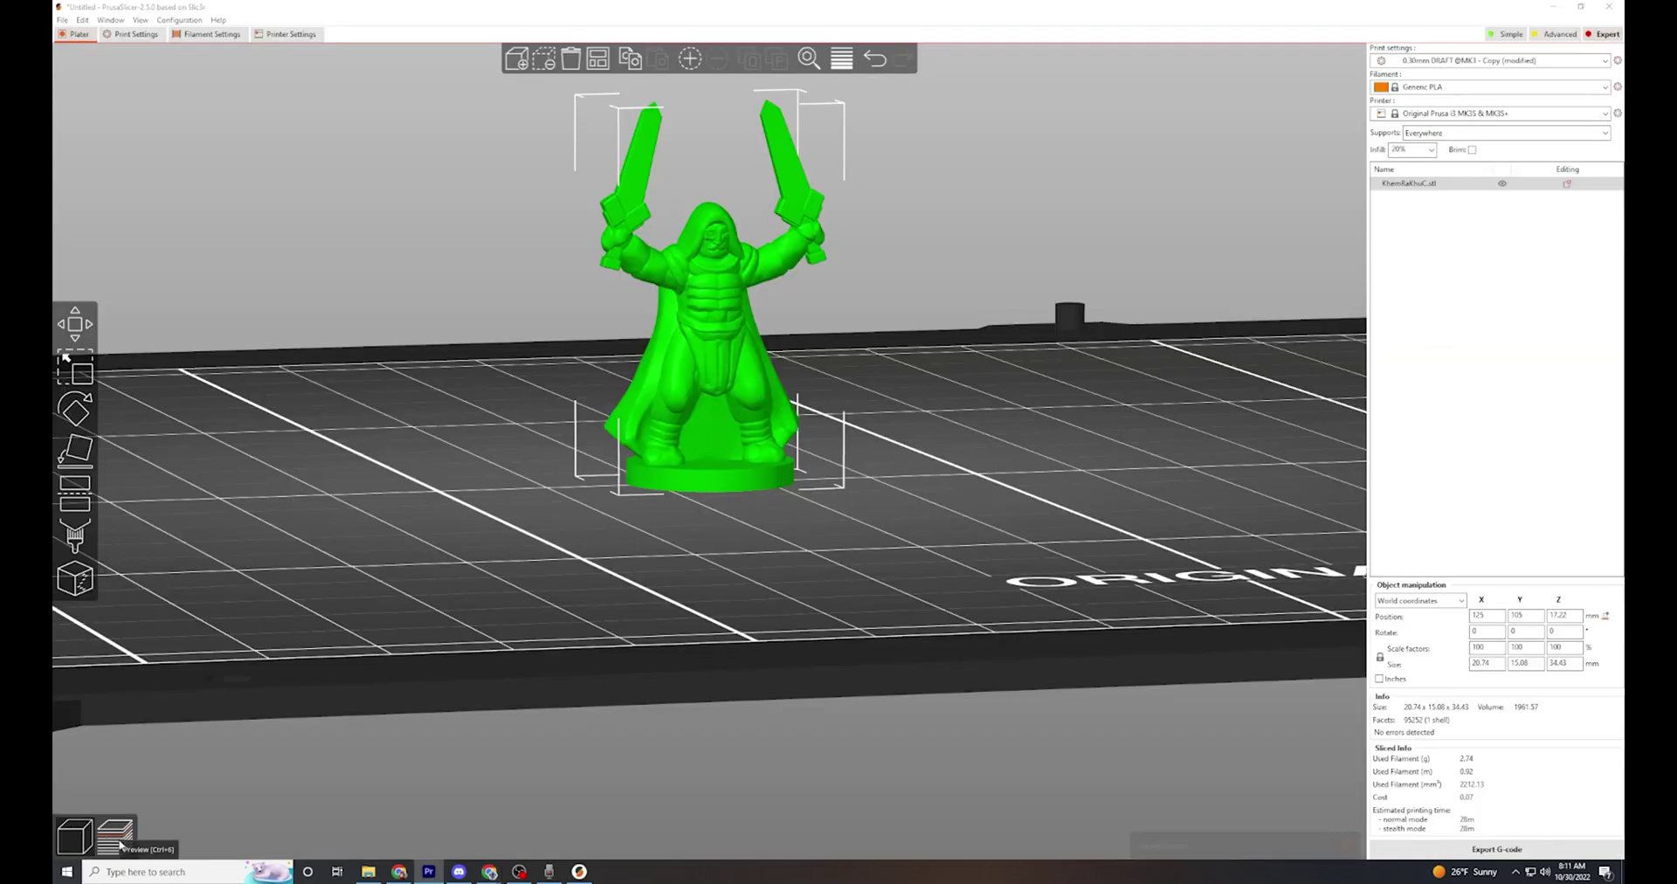
# - Show the sliced preview and orbit to see the green support material under the model
pyautogui.click(120, 840)
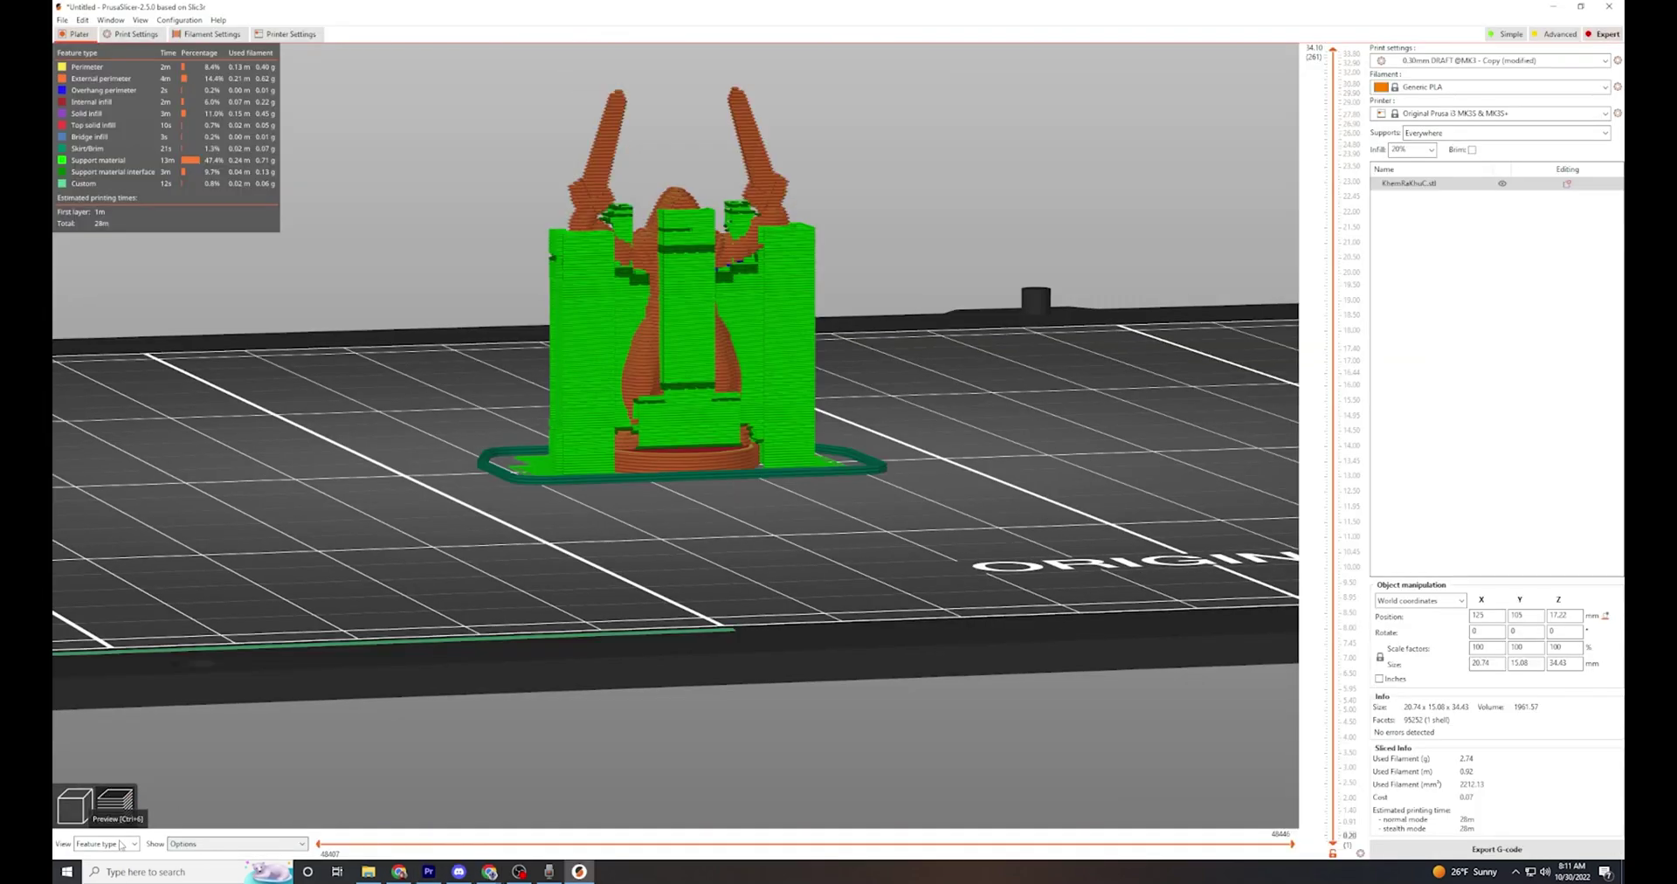
pyautogui.moveTo(407, 565)
pyautogui.mouseDown()
pyautogui.moveTo(463, 567)
pyautogui.moveTo(400, 579)
pyautogui.mouseUp()
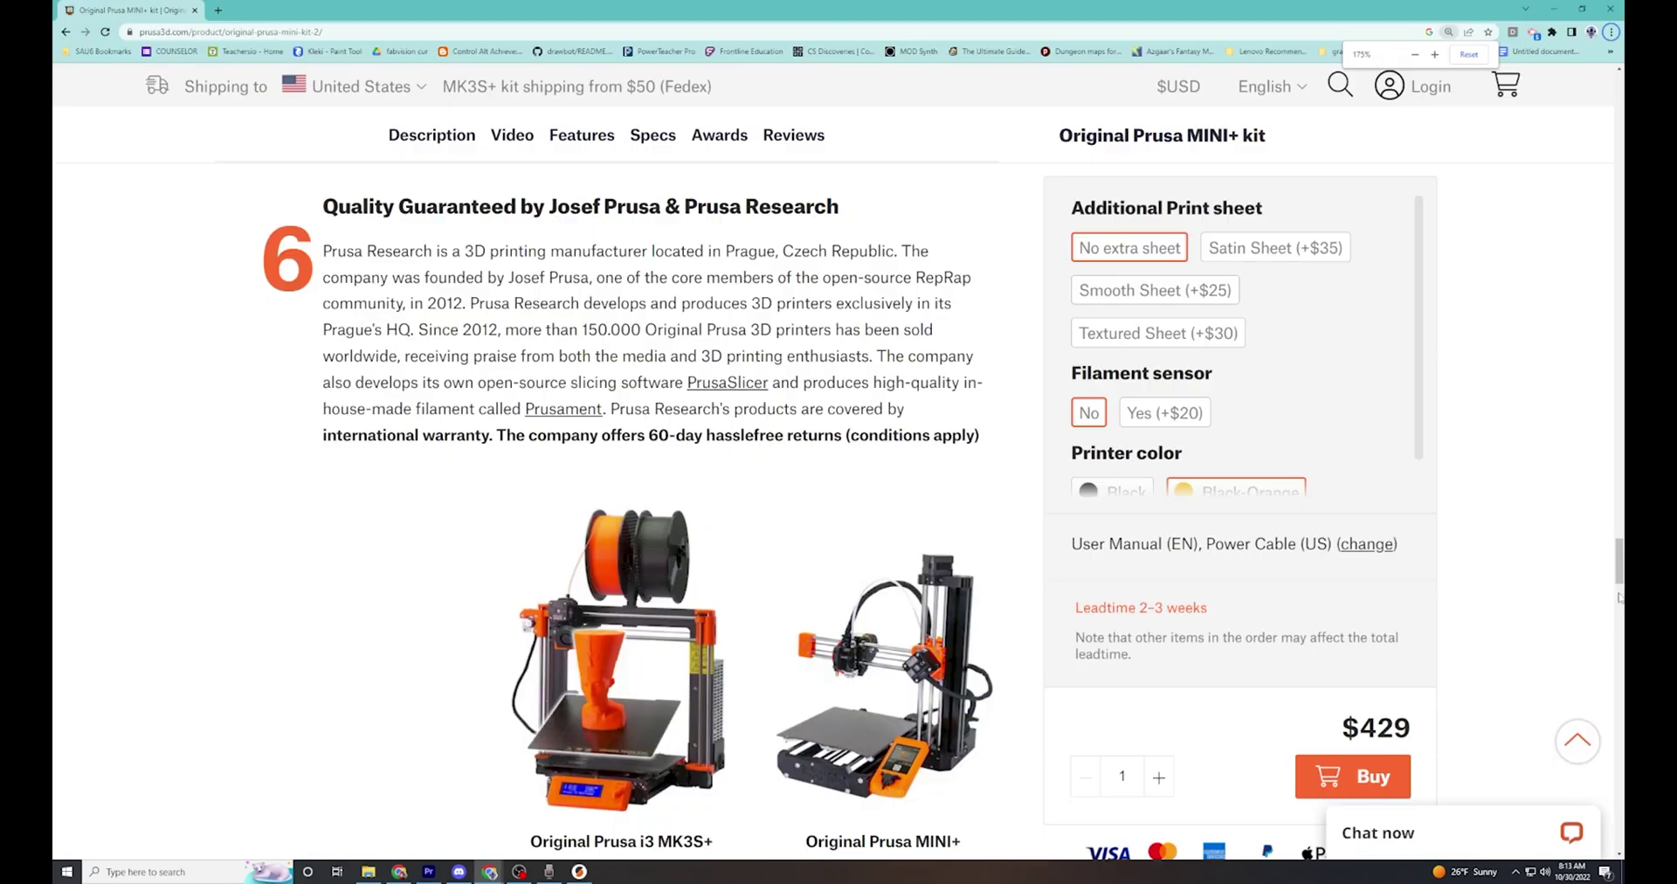
# - Scroll down through the plain-text G-code listing
pyautogui.scroll(-3, 1620, 601)
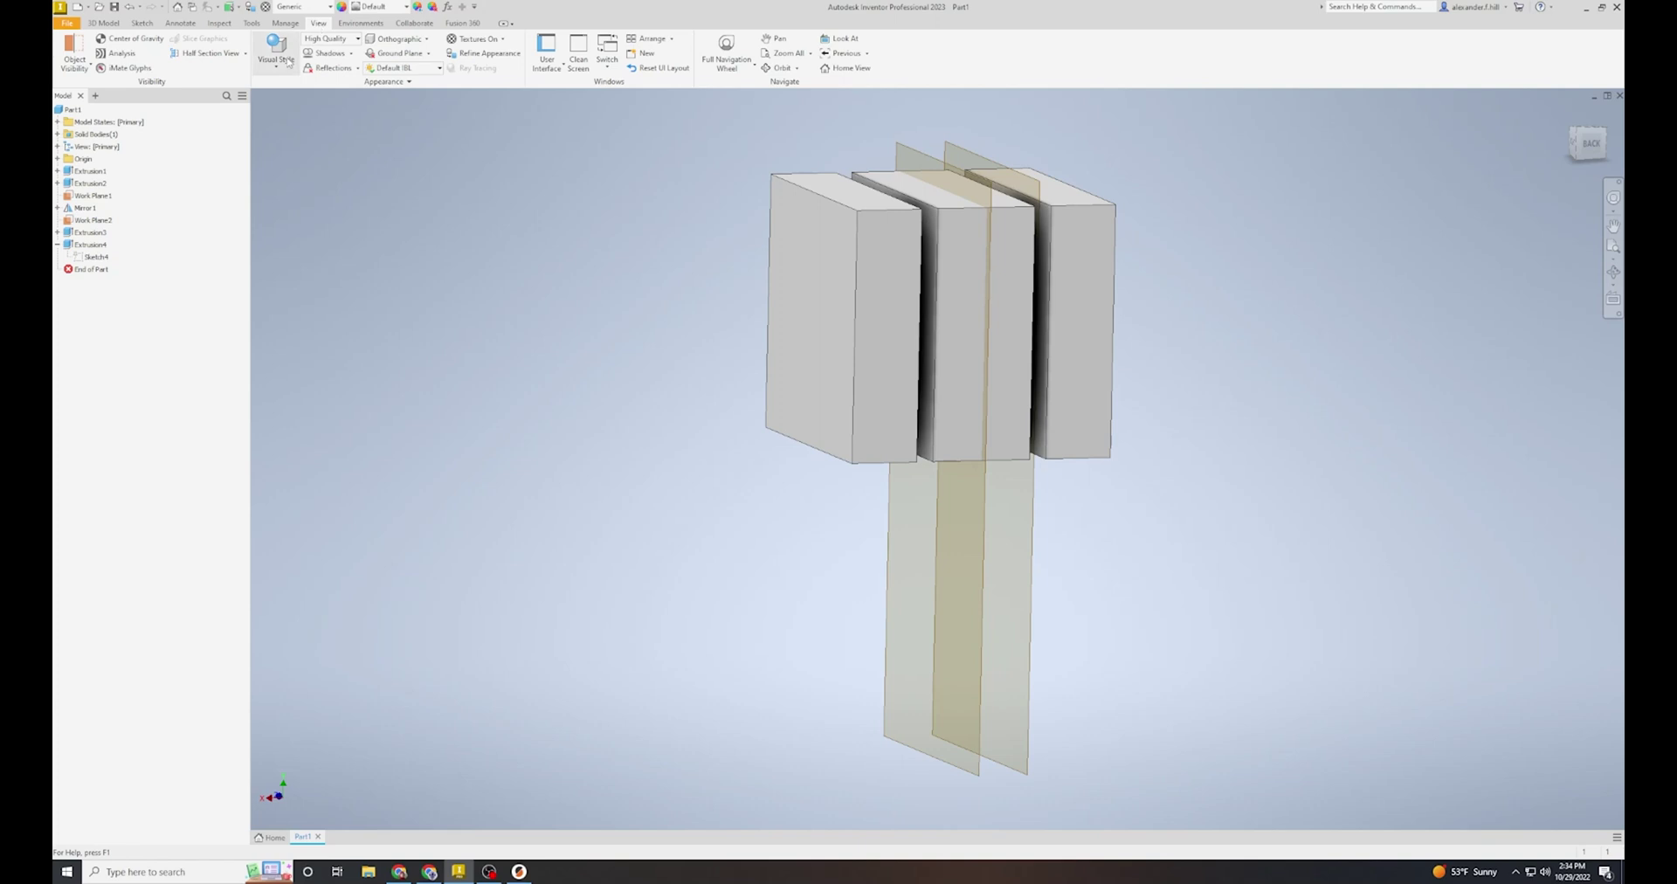
# - Half-section the part along the work plane and view it straight from the RIGHT side
pyautogui.click(232, 60)
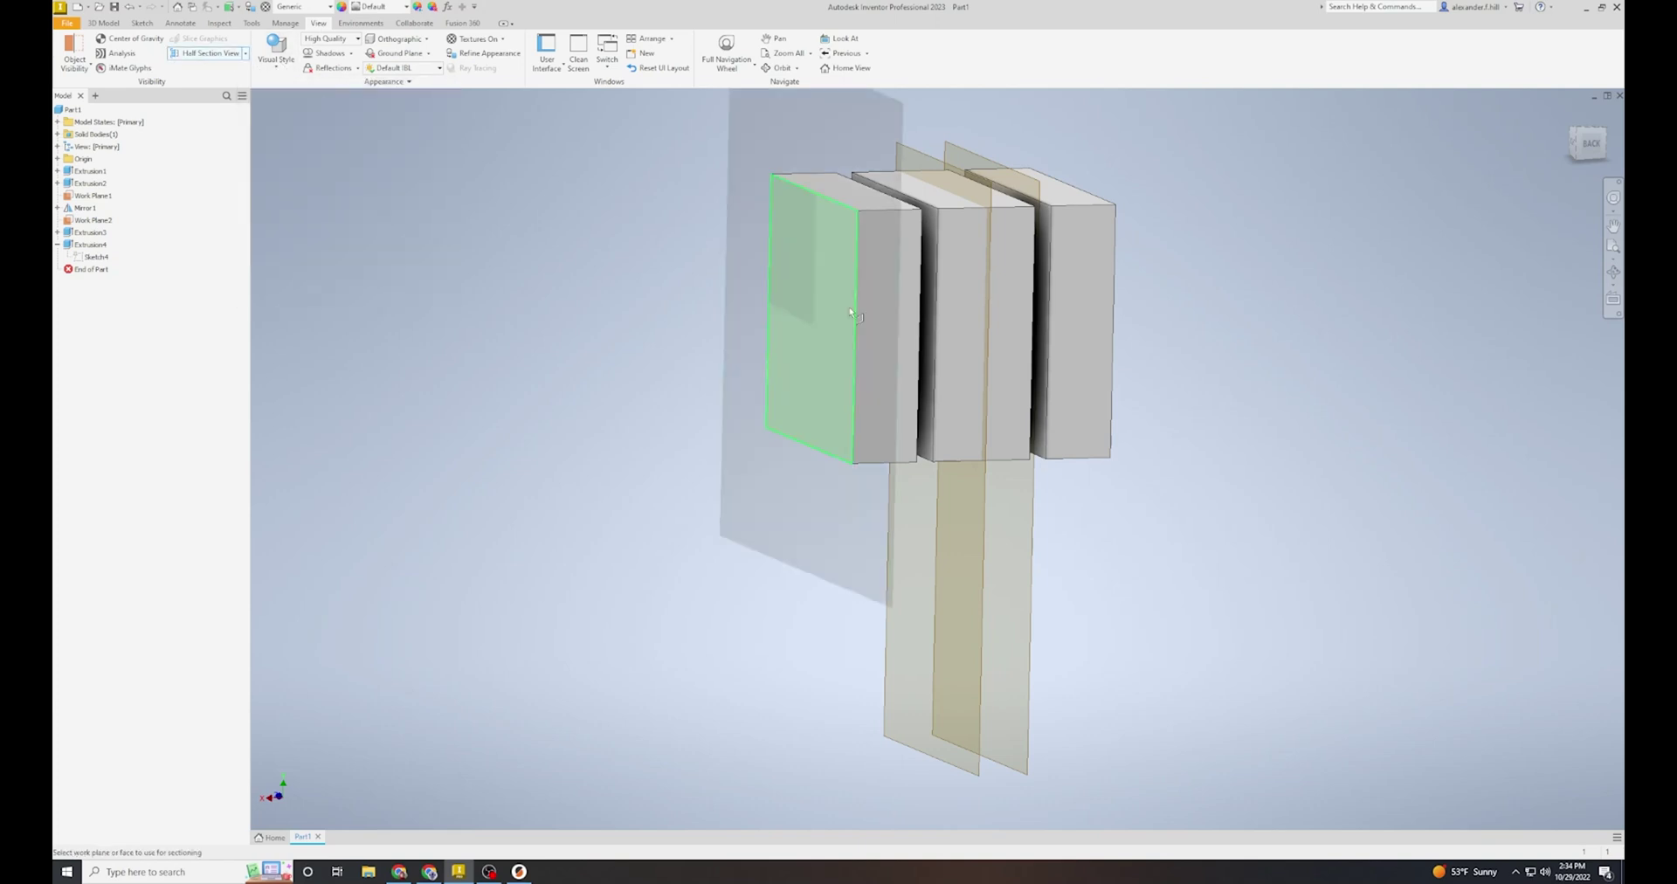
pyautogui.click(984, 522)
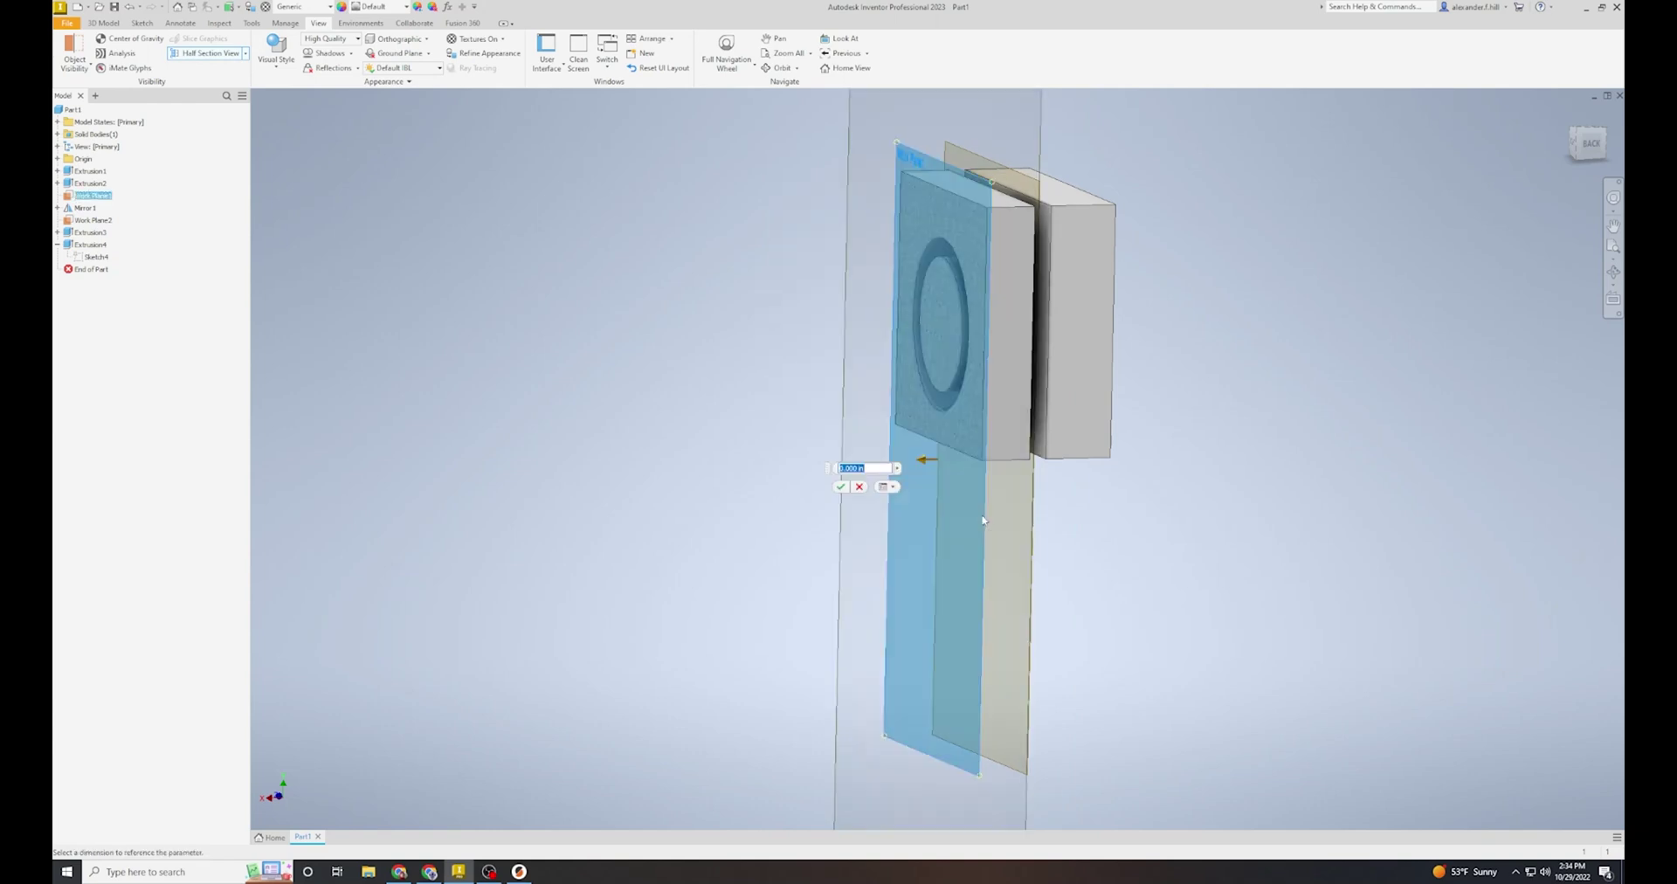
pyautogui.click(1582, 157)
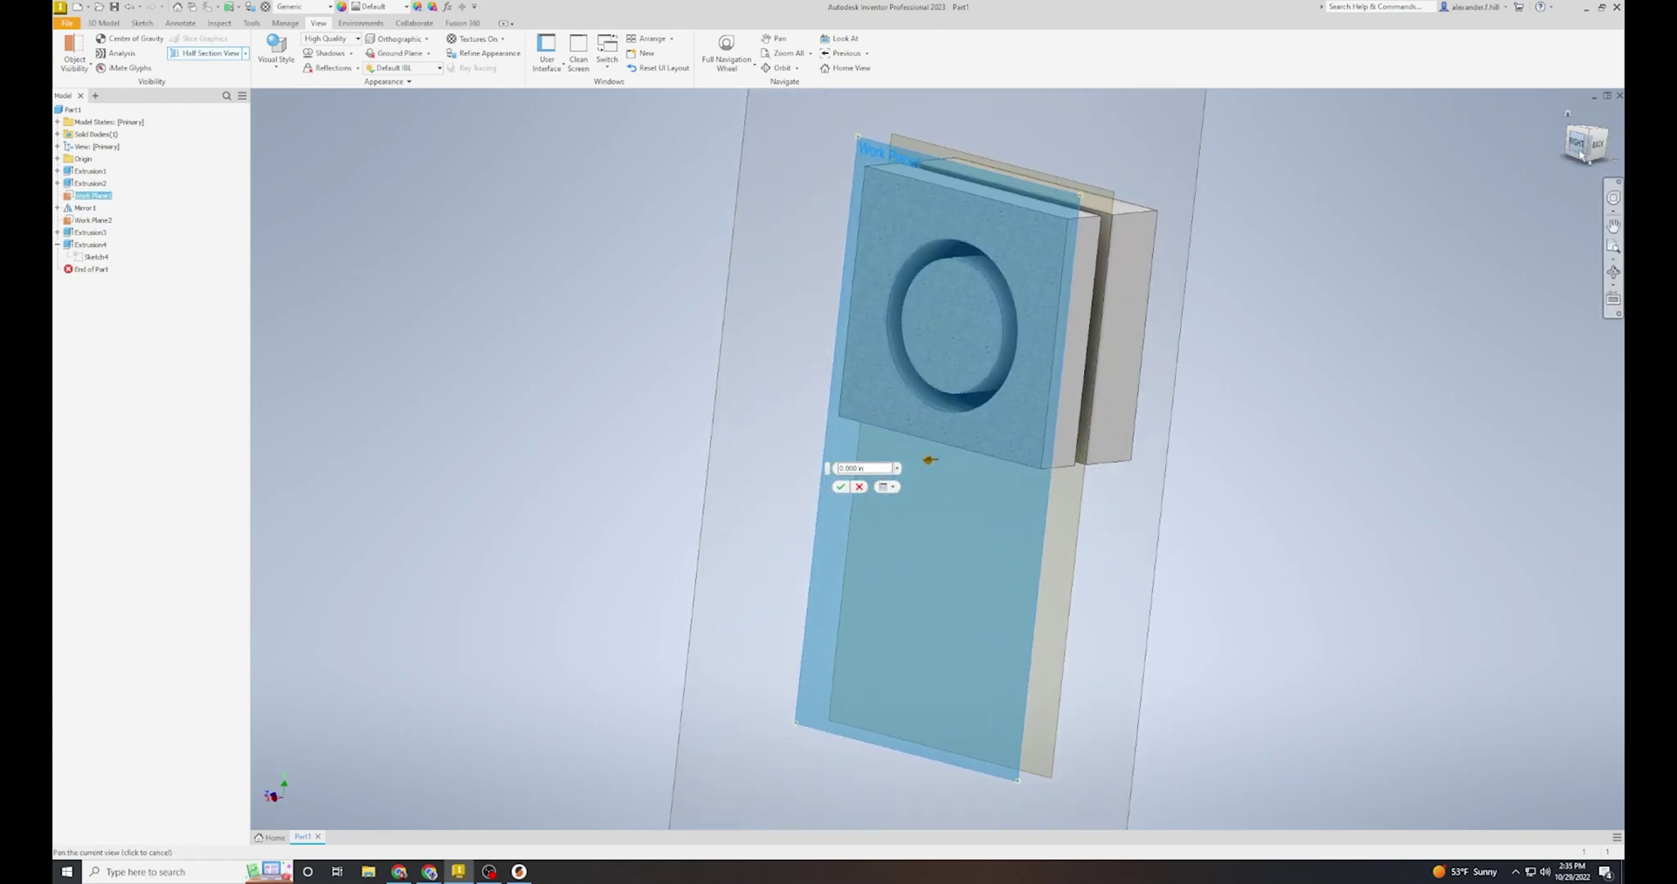
pyautogui.click(1576, 142)
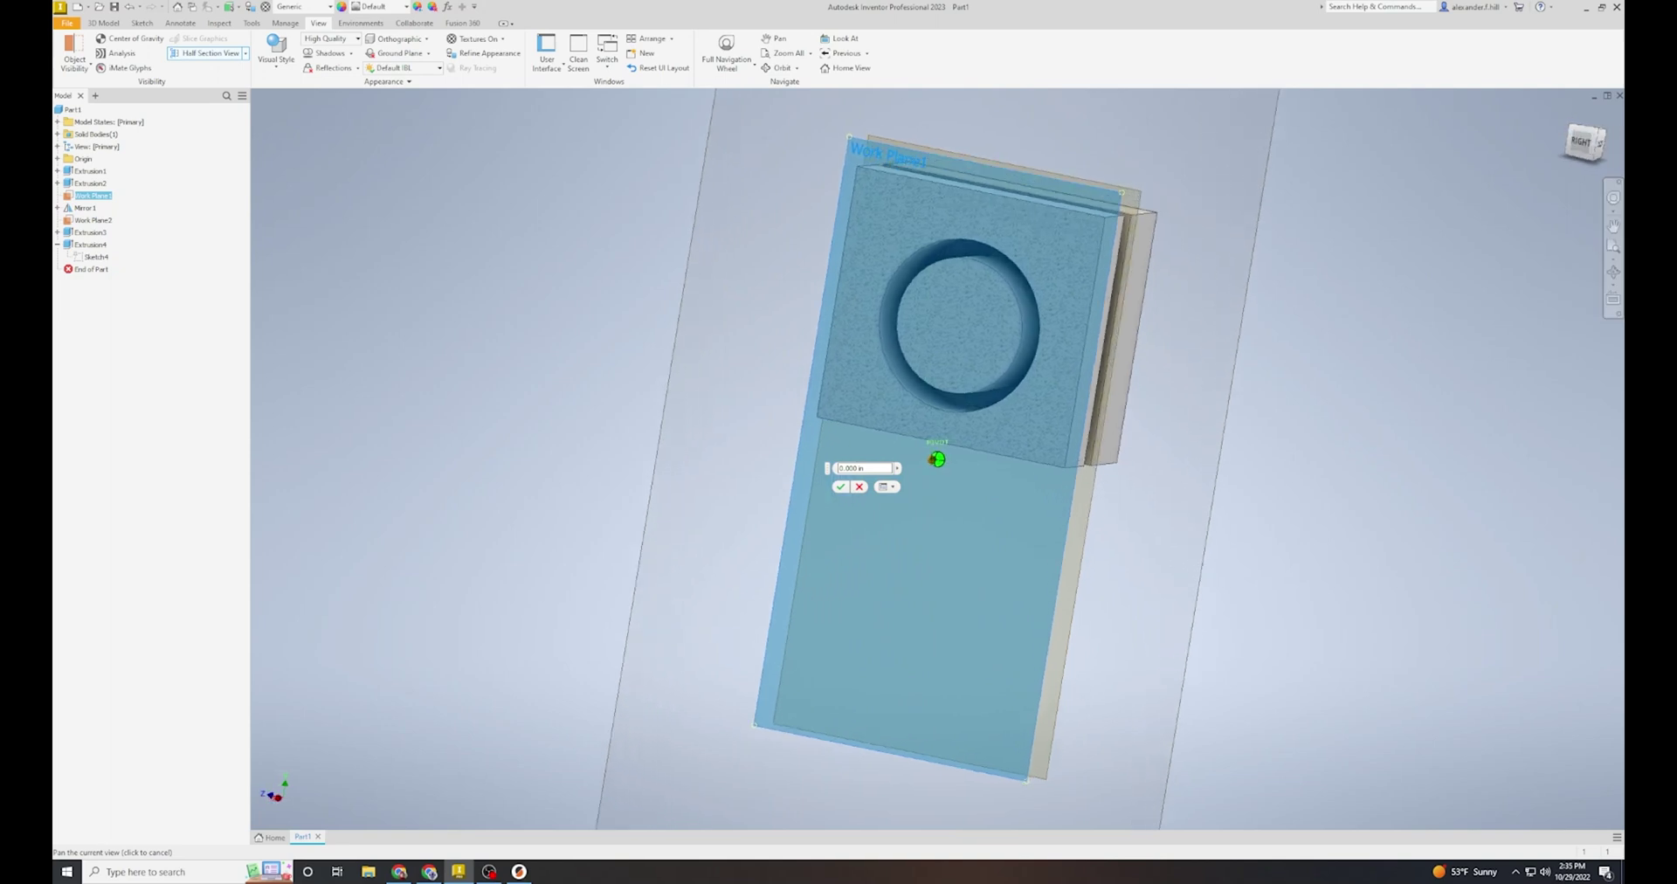
pyautogui.click(1587, 145)
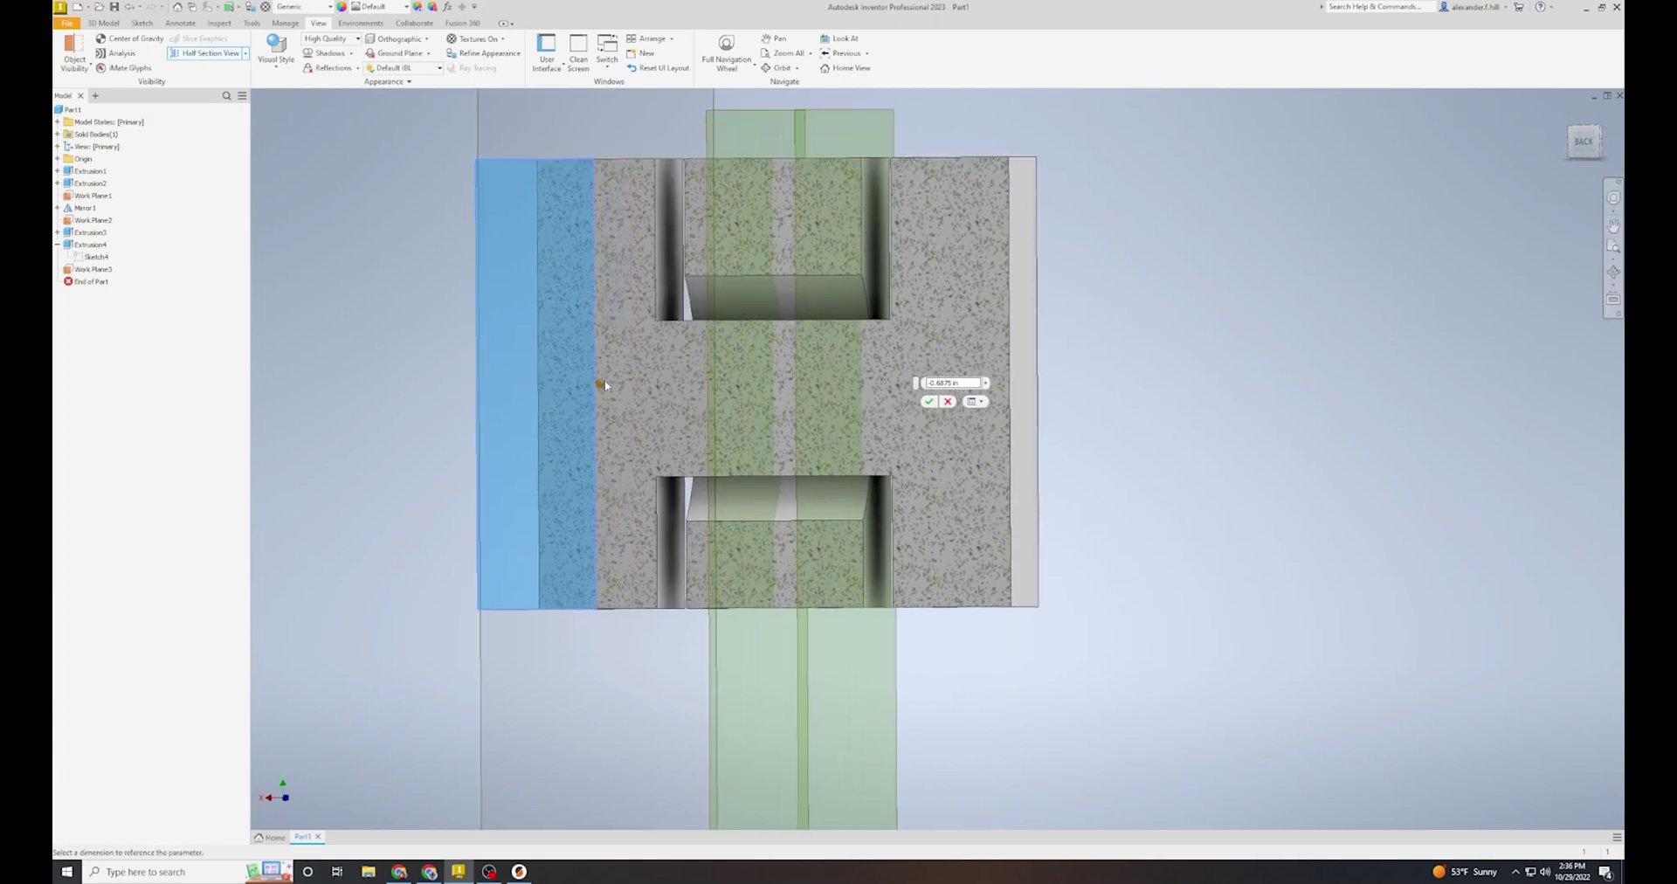
# - Move the section plane's offset to -0.5625 in
pyautogui.moveTo(598, 385); pyautogui.dragTo(529, 386)
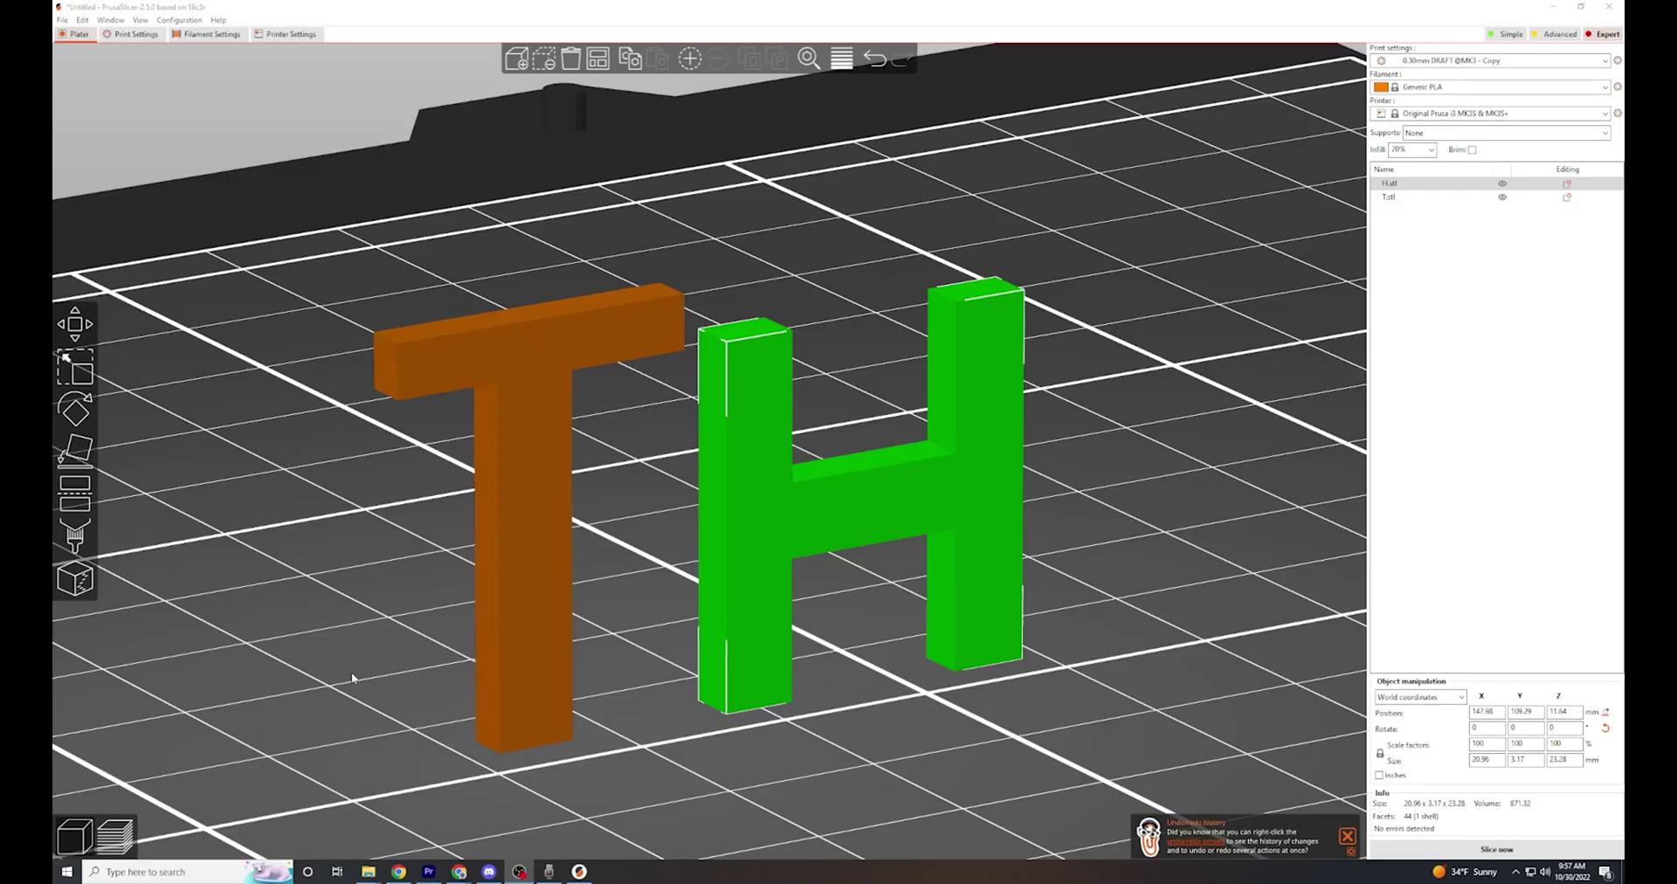
# - Orbit in closer around the T and H letter models
pyautogui.moveTo(351, 672); pyautogui.dragTo(288, 664)
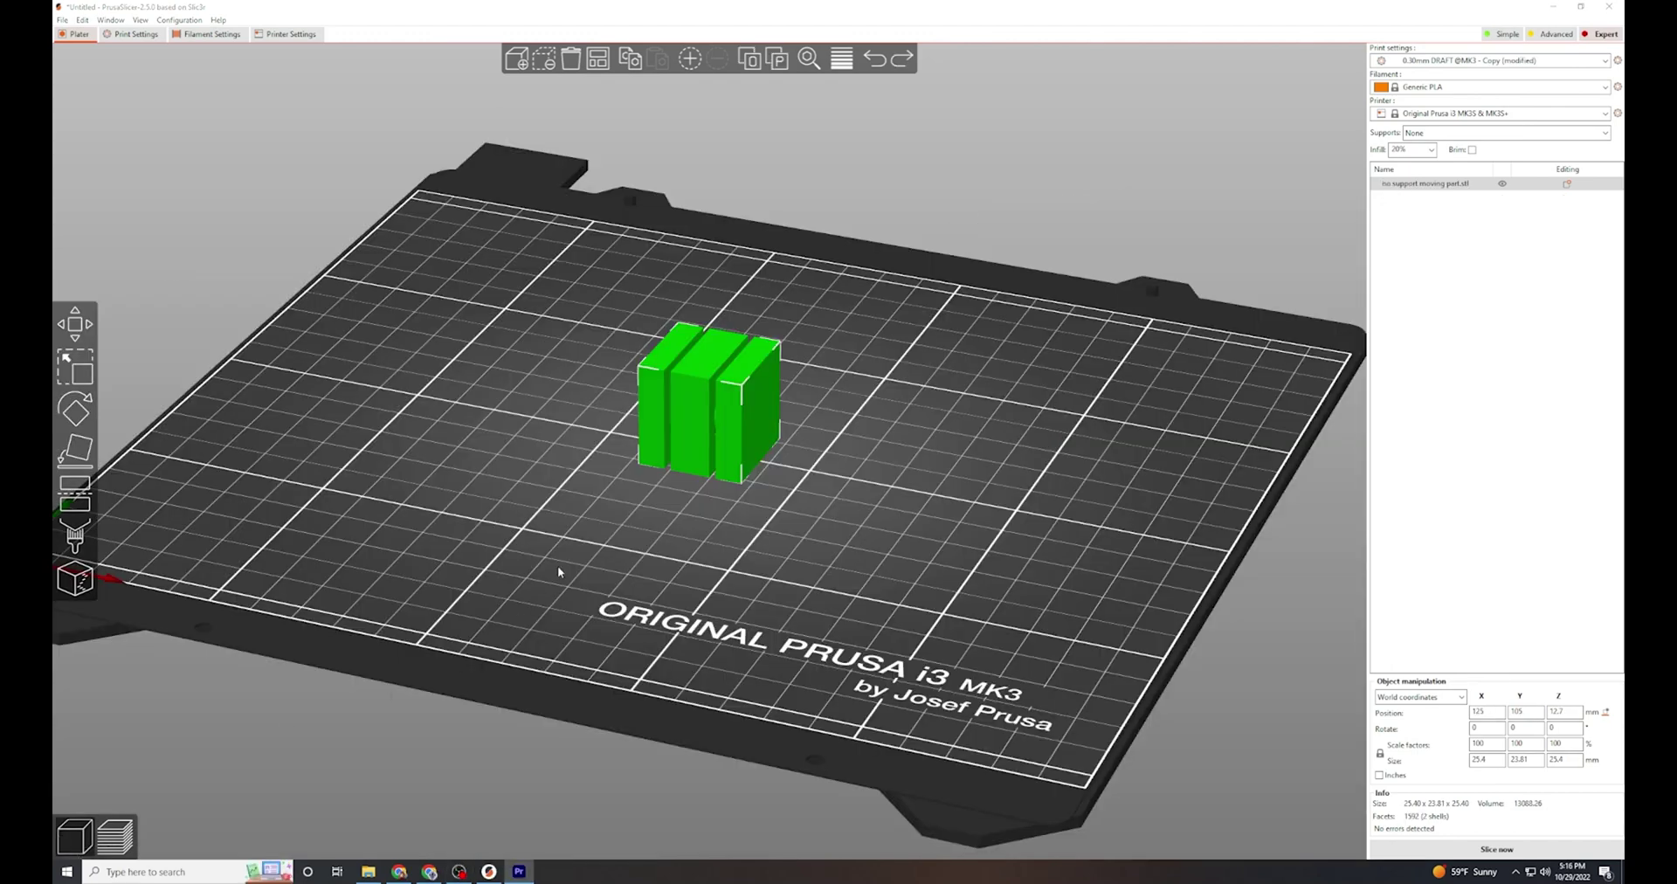
# - Slice the three-slab block and scrub its layer and move sliders to check for overhangs
pyautogui.moveTo(509, 536); pyautogui.dragTo(382, 721)
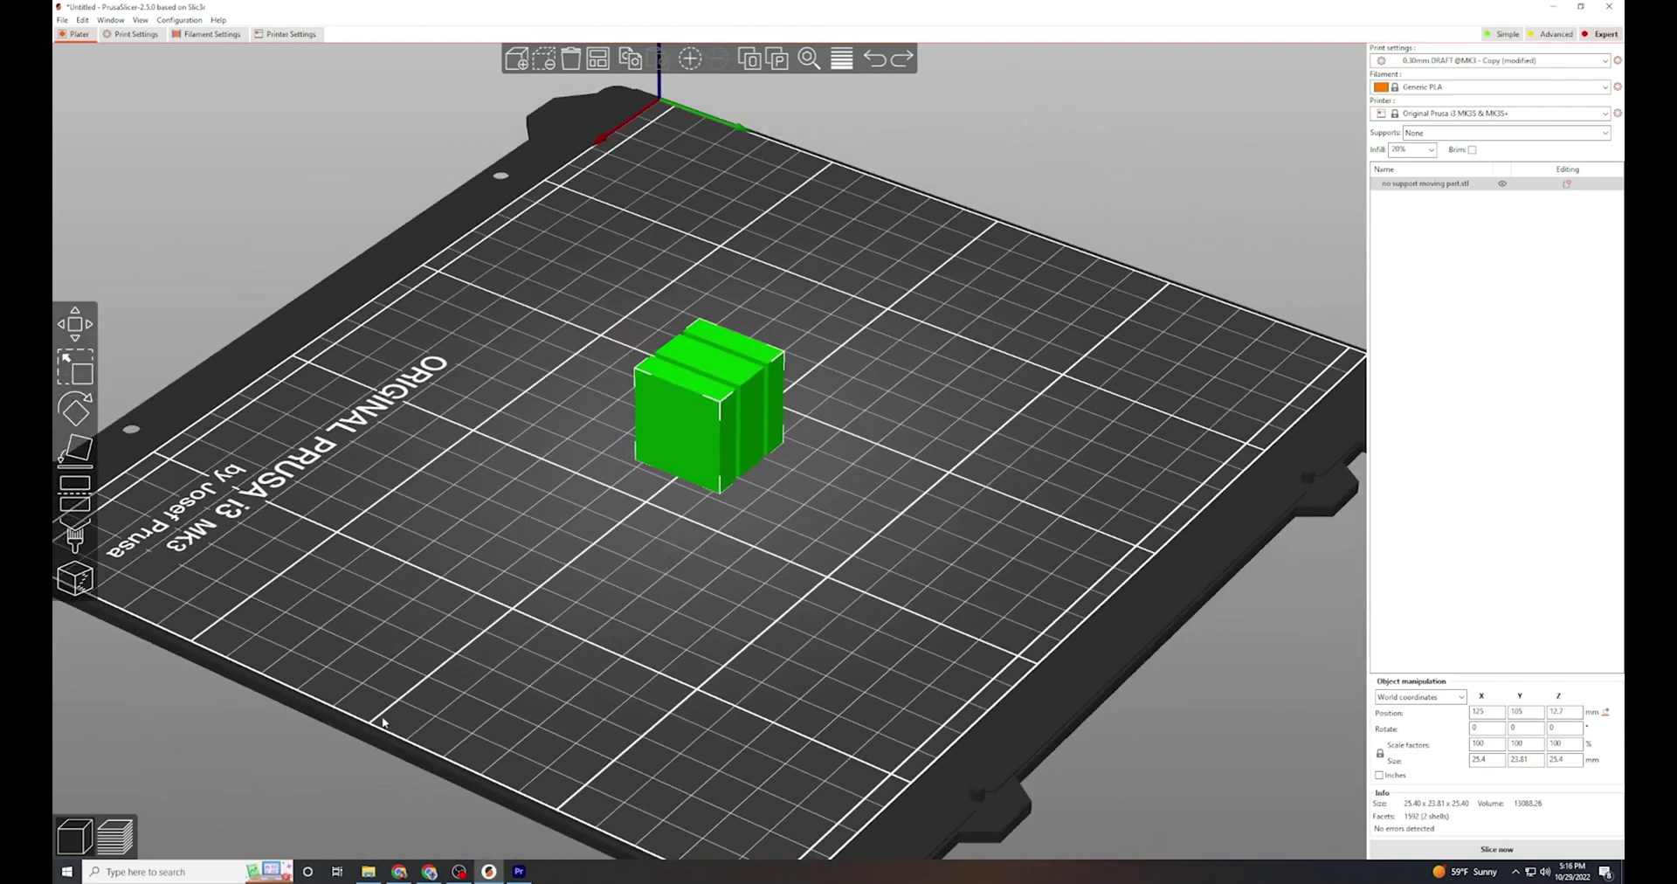
pyautogui.click(124, 837)
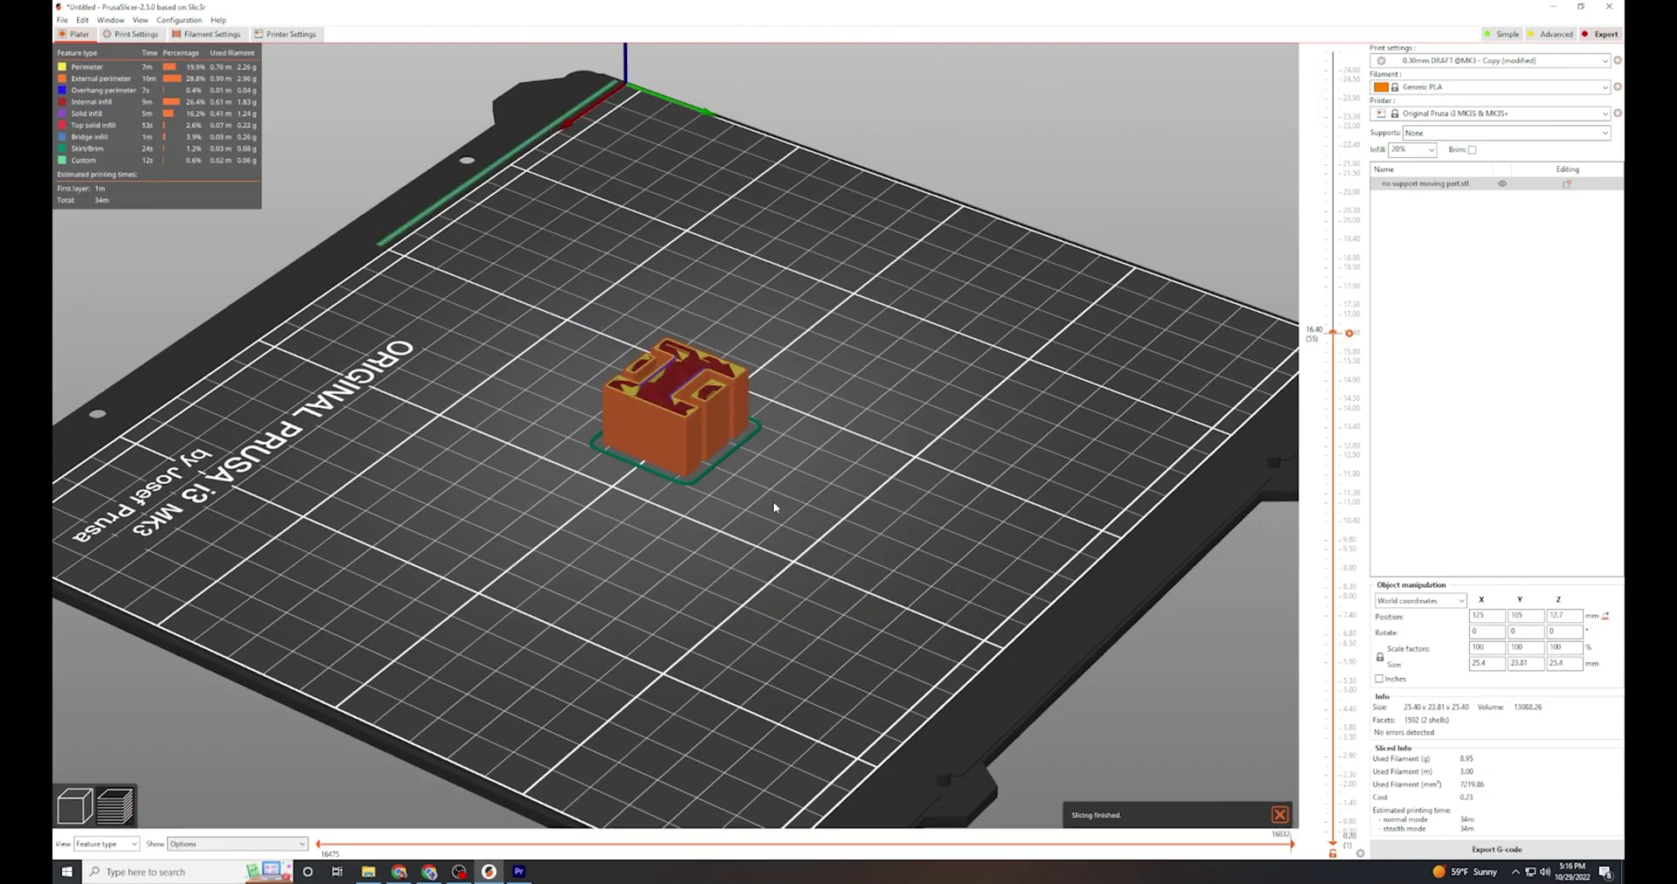
pyautogui.moveTo(1333, 323); pyautogui.dragTo(1378, 149)
pyautogui.moveTo(1384, 205); pyautogui.dragTo(1383, 356)
pyautogui.moveTo(1286, 843); pyautogui.dragTo(927, 838)
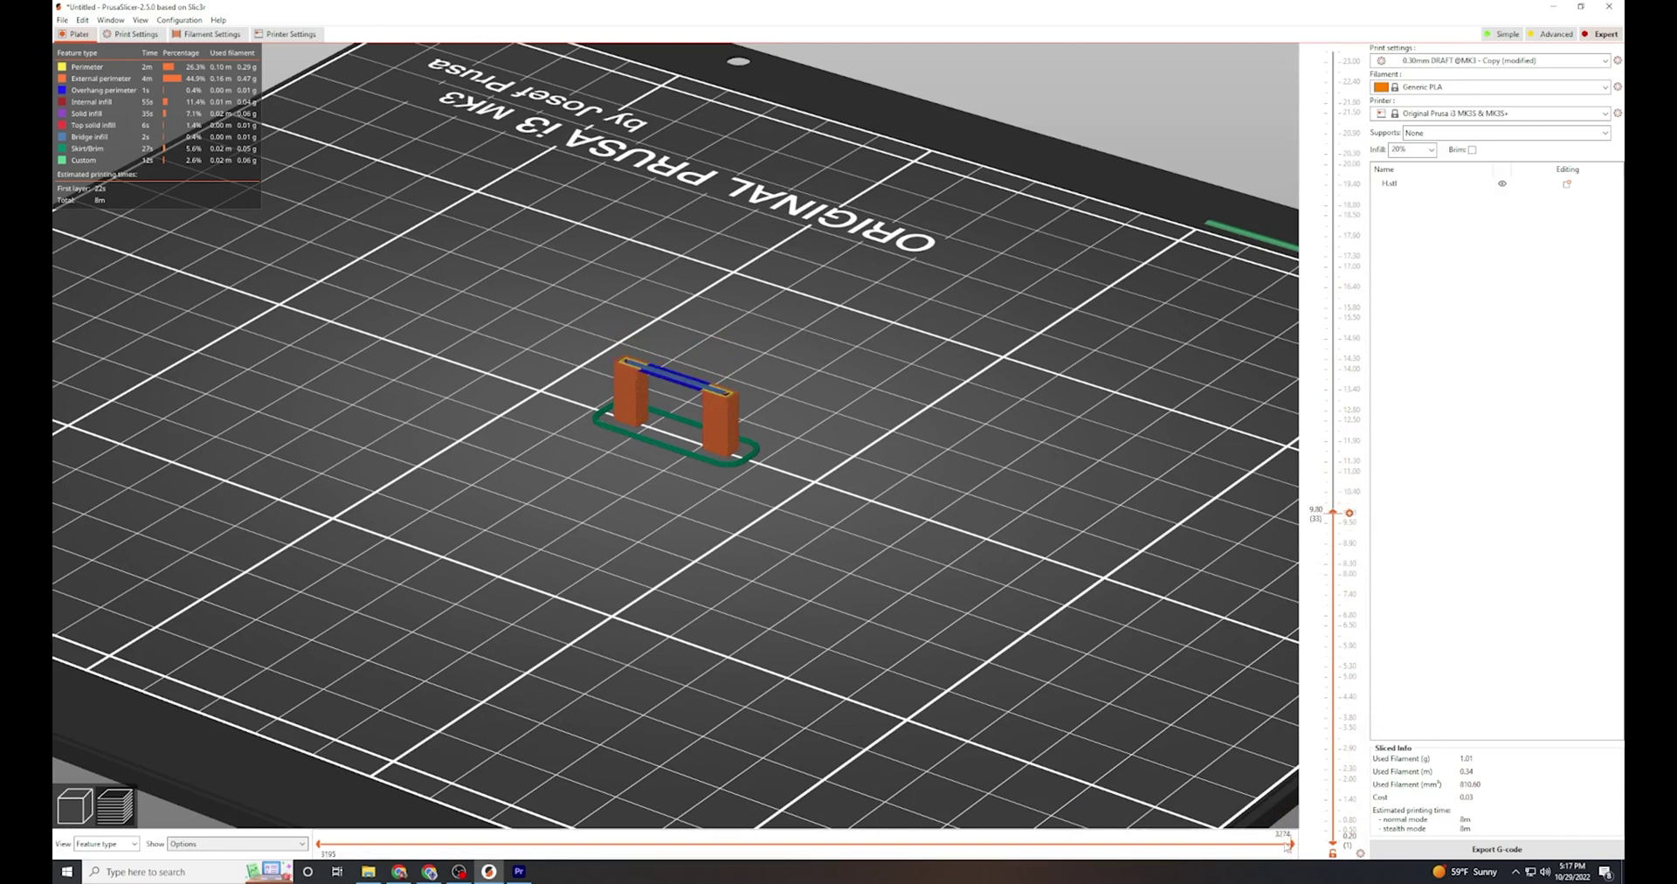
# - Scrub the bridge part's toolpath back and forth along the current layer
pyautogui.moveTo(1289, 846); pyautogui.dragTo(524, 823)
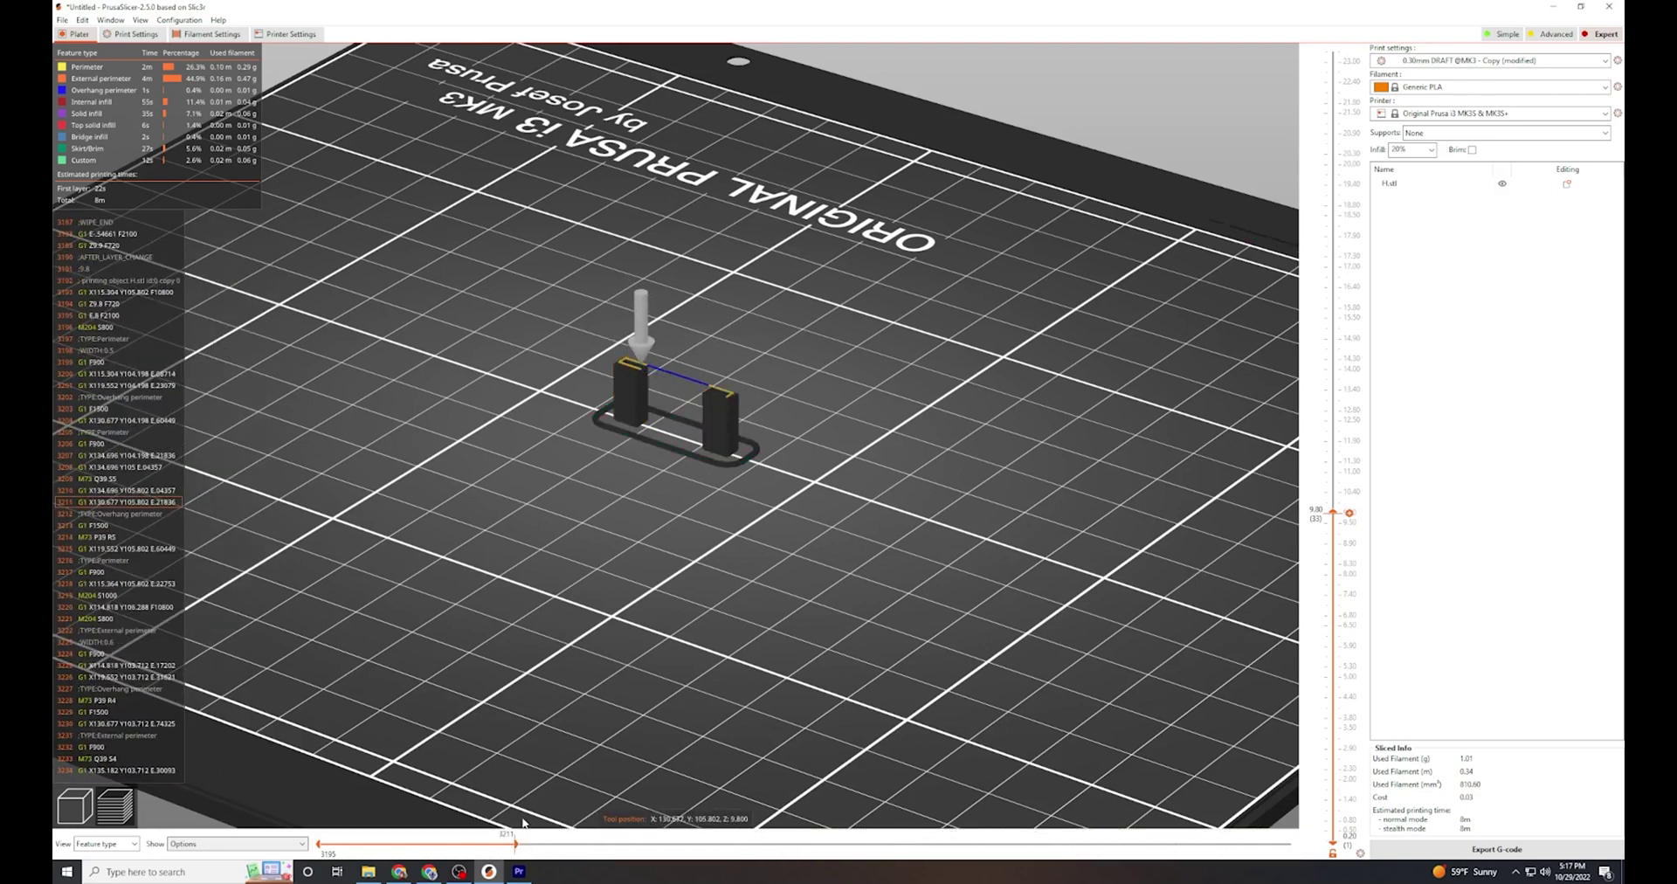
pyautogui.moveTo(542, 825)
pyautogui.mouseDown()
pyautogui.moveTo(629, 844)
pyautogui.moveTo(1004, 845)
pyautogui.moveTo(1128, 872)
pyautogui.mouseUp()
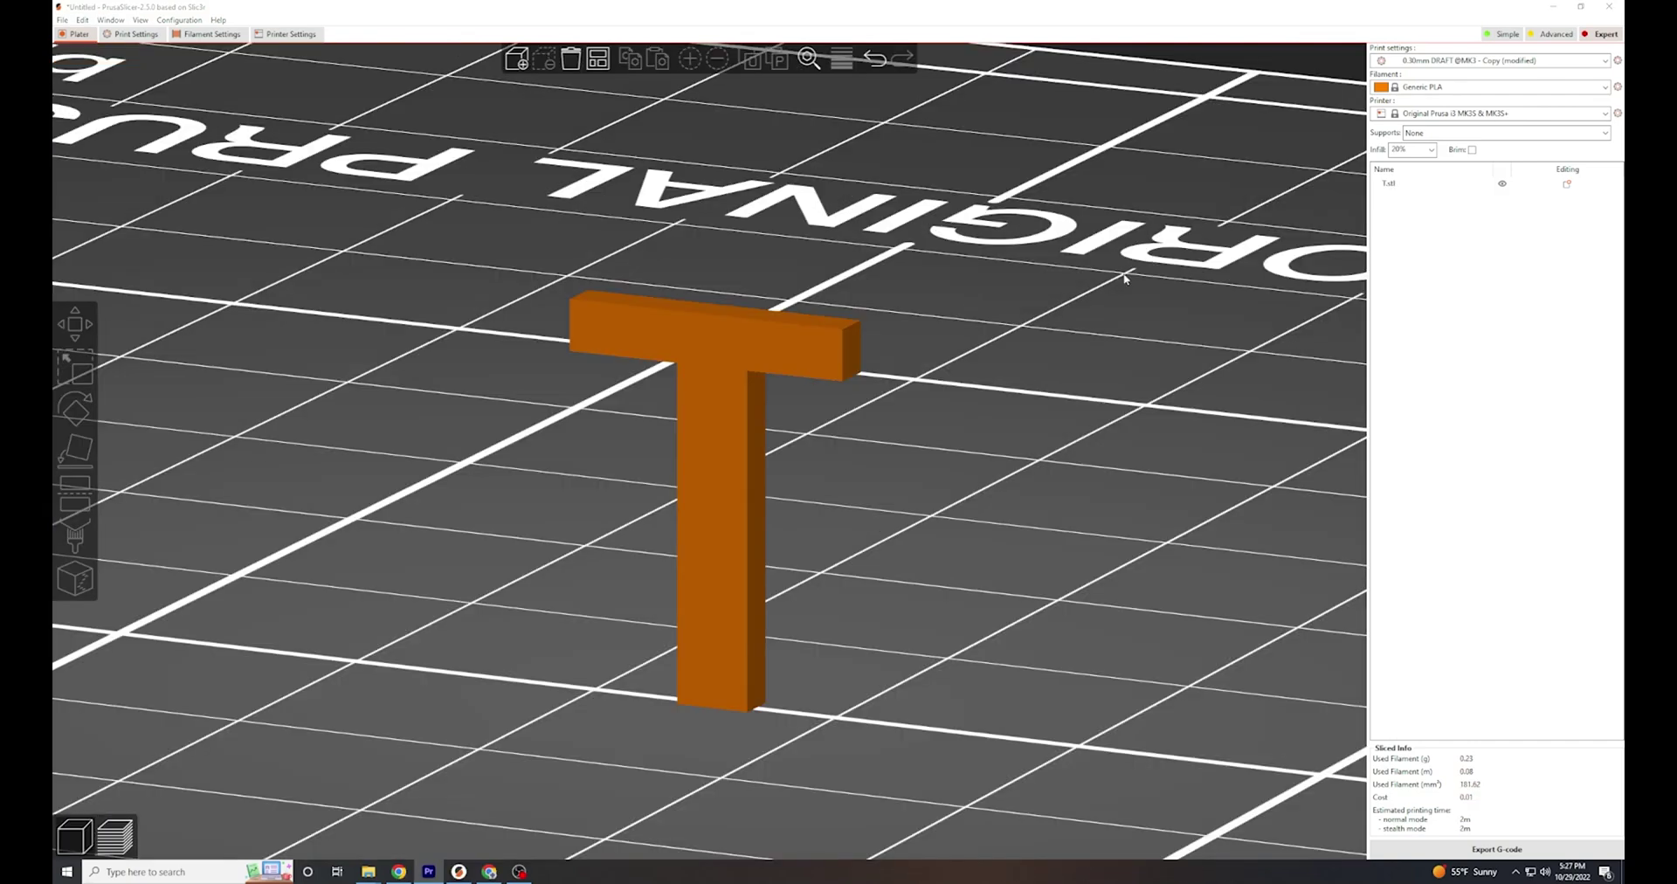
# - Slice the upright T and step its layers up from the first layer and skirt
pyautogui.click(117, 833)
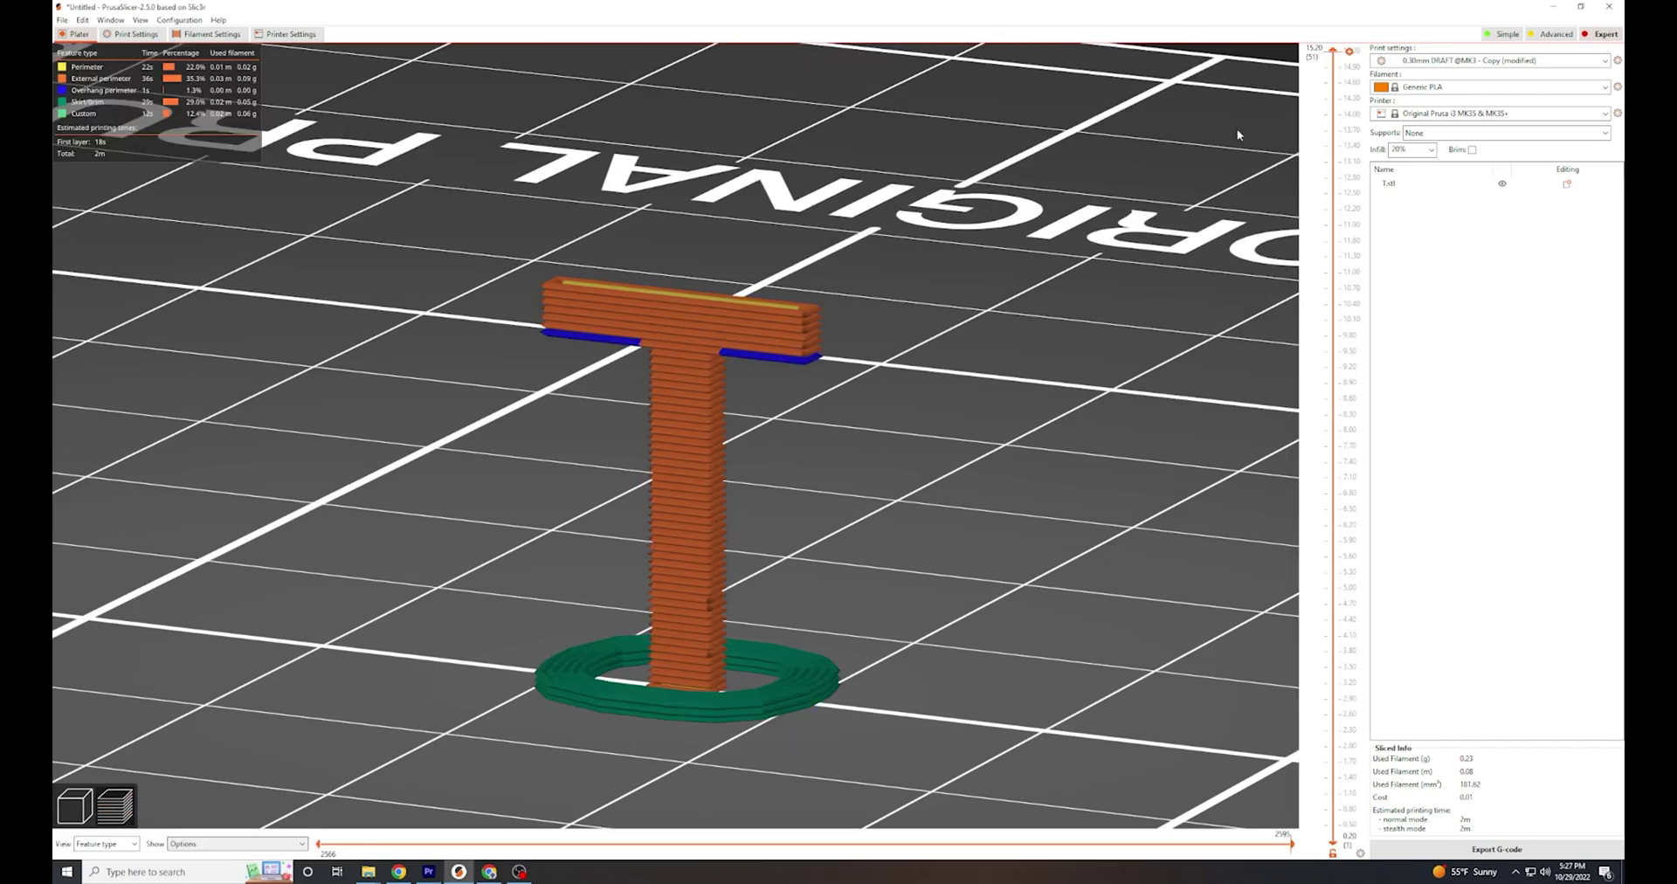
pyautogui.moveTo(1331, 51); pyautogui.dragTo(1346, 521)
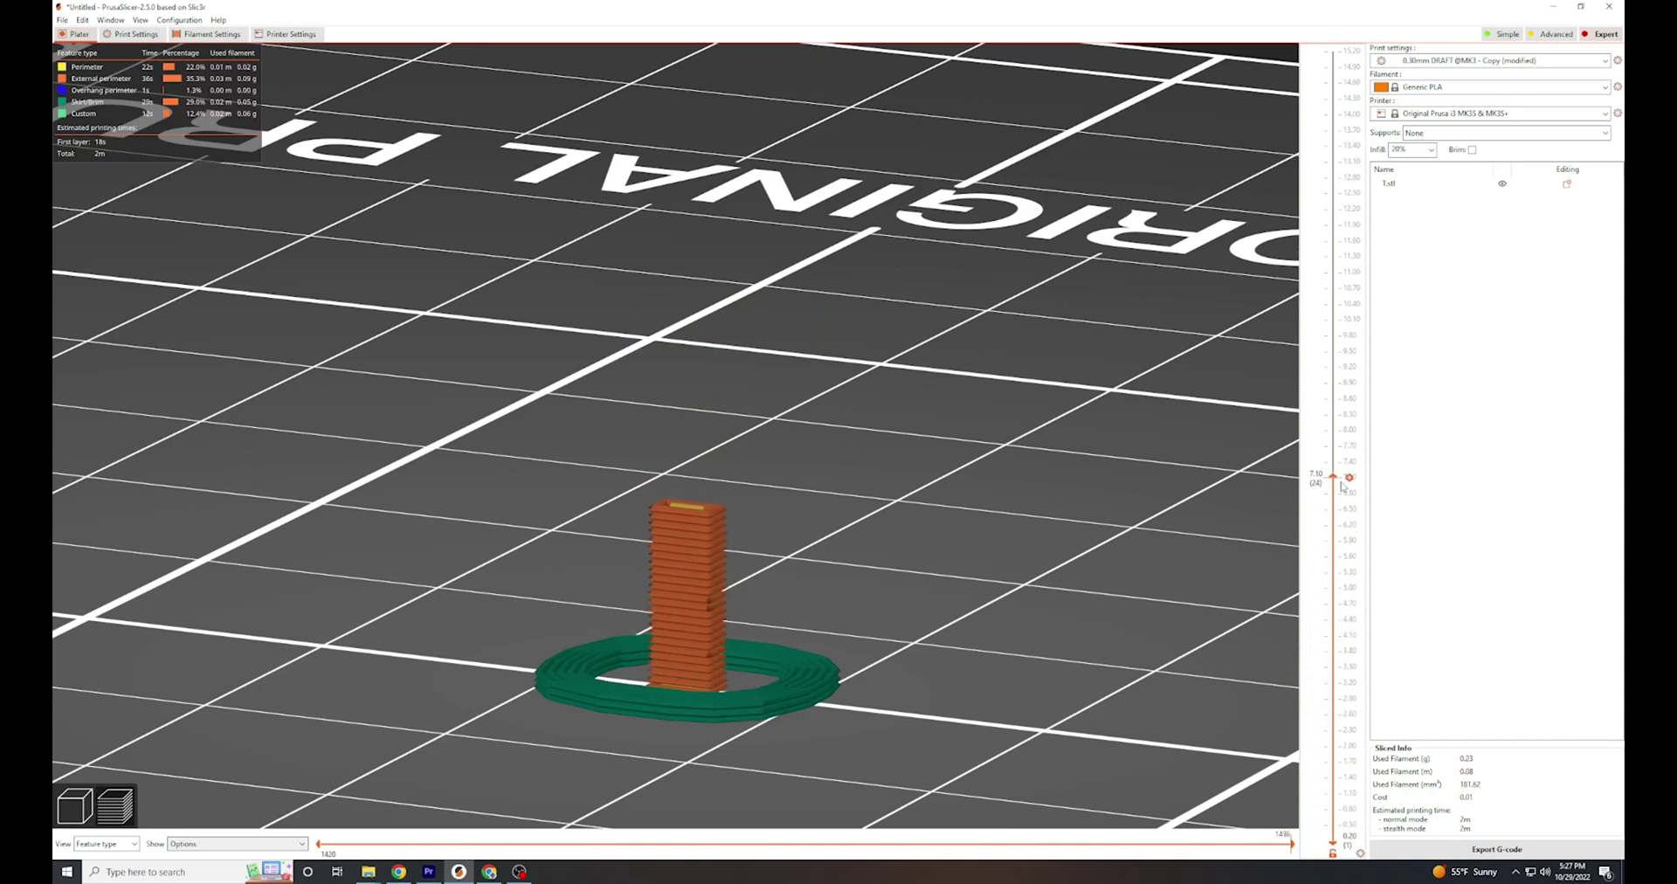
pyautogui.moveTo(1336, 443); pyautogui.dragTo(1328, 147)
# - Step the toolpath moves across the overhanging crossbar, then show all layers again
pyautogui.moveTo(1202, 840); pyautogui.dragTo(507, 810)
pyautogui.press('Right')
pyautogui.press('Right')
pyautogui.press('Right')
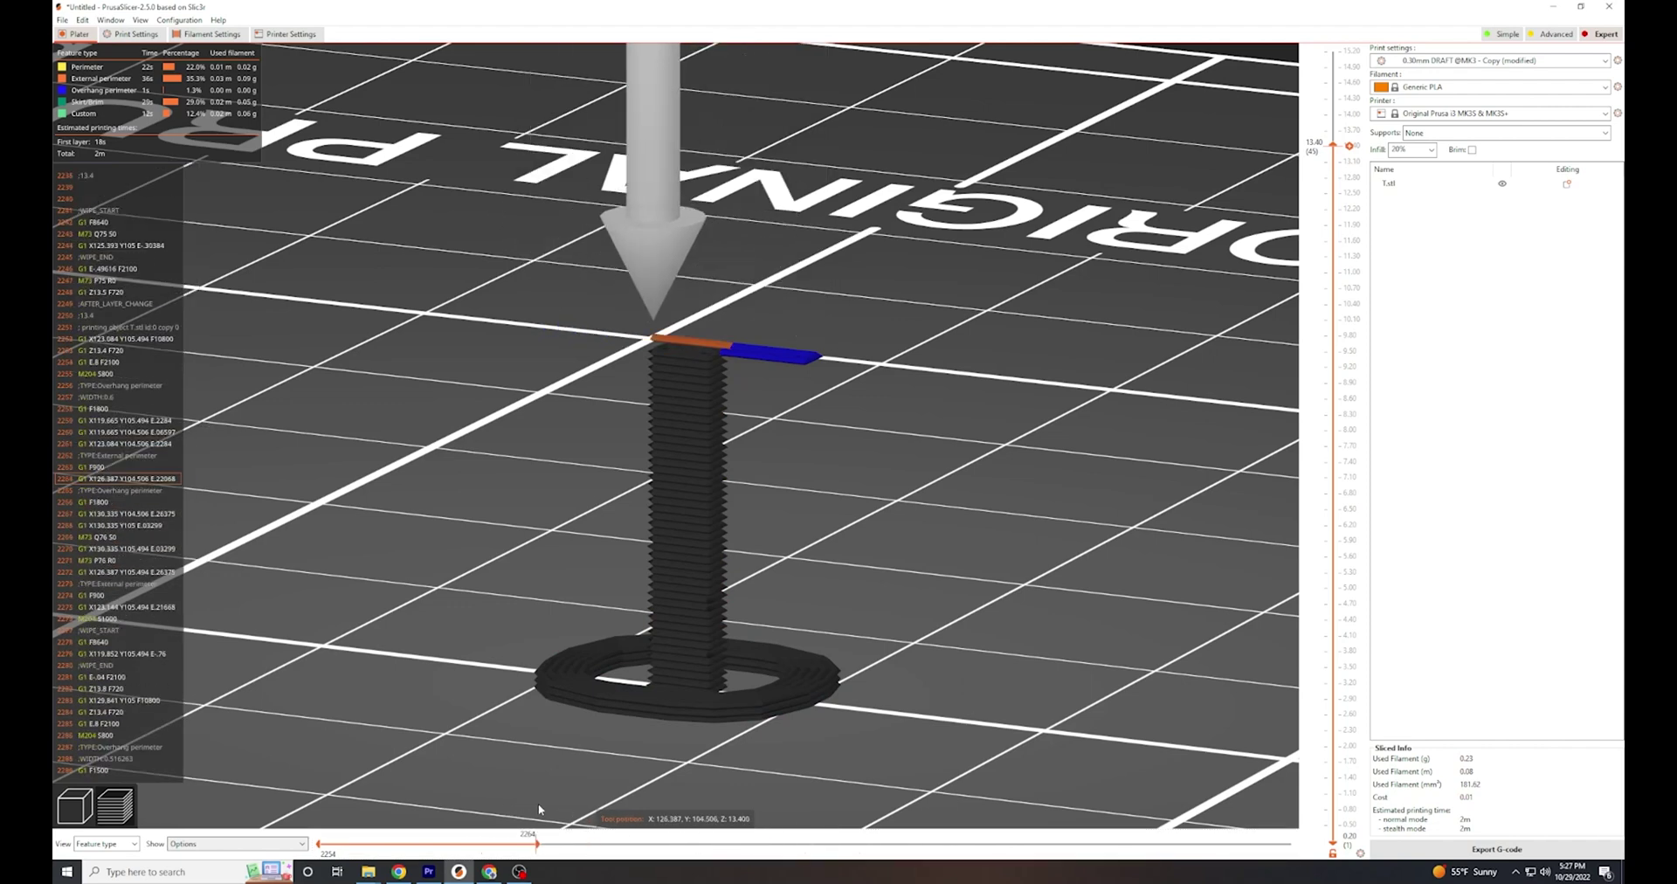
pyautogui.press('Right')
pyautogui.press('Right')
pyautogui.press('Right')
pyautogui.press('Right')
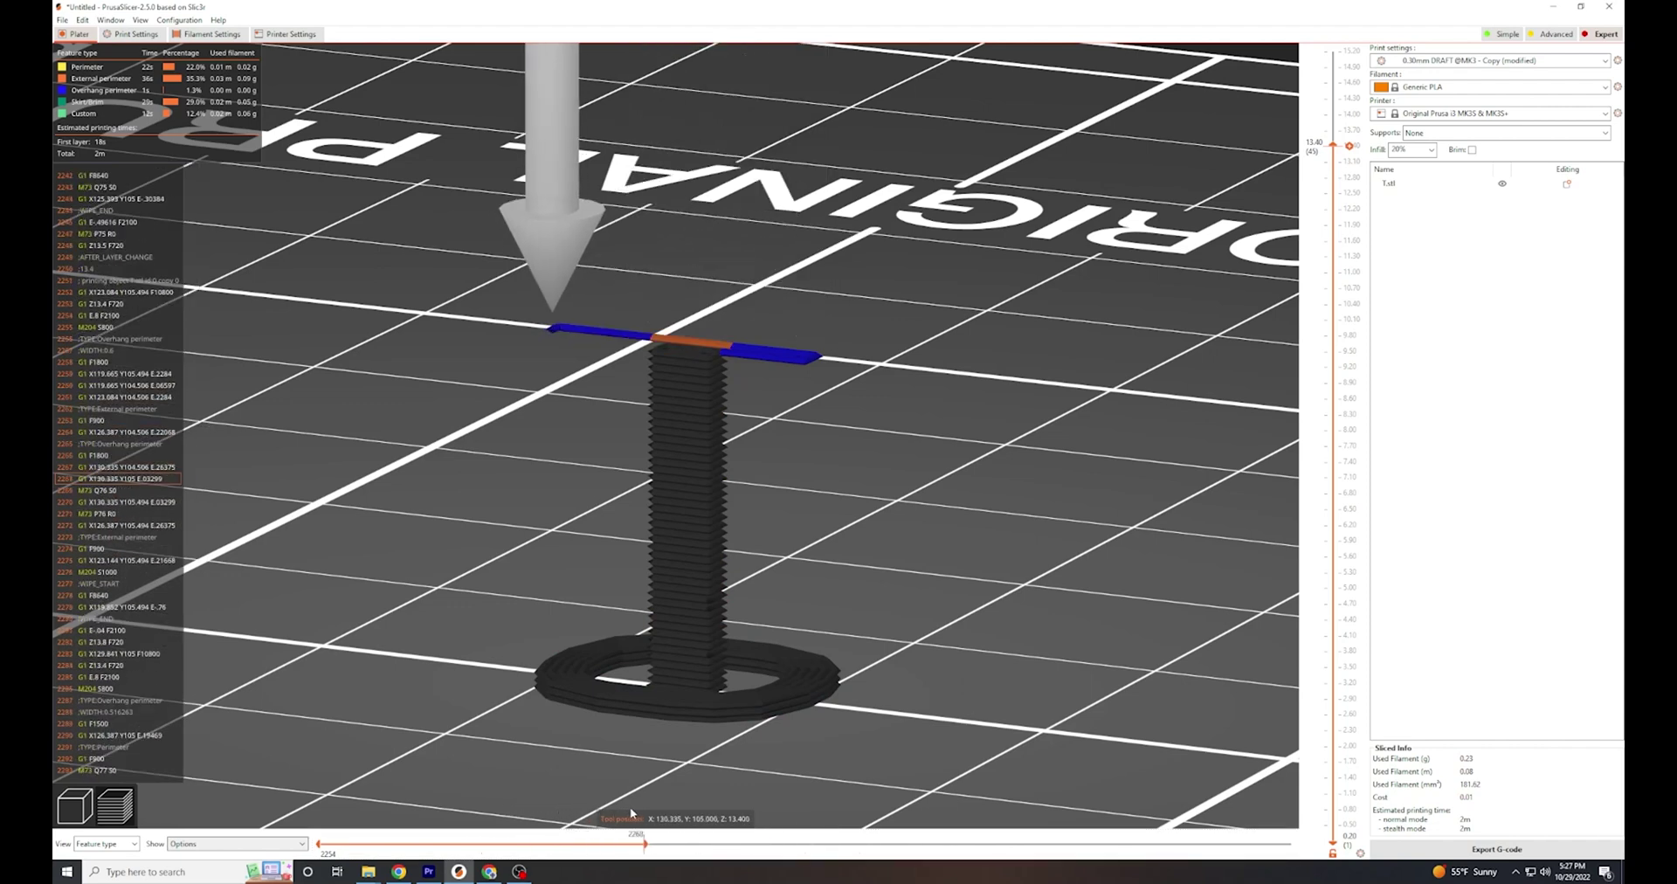
pyautogui.press('Right')
pyautogui.press('Right')
pyautogui.press('Right')
pyautogui.press('Right')
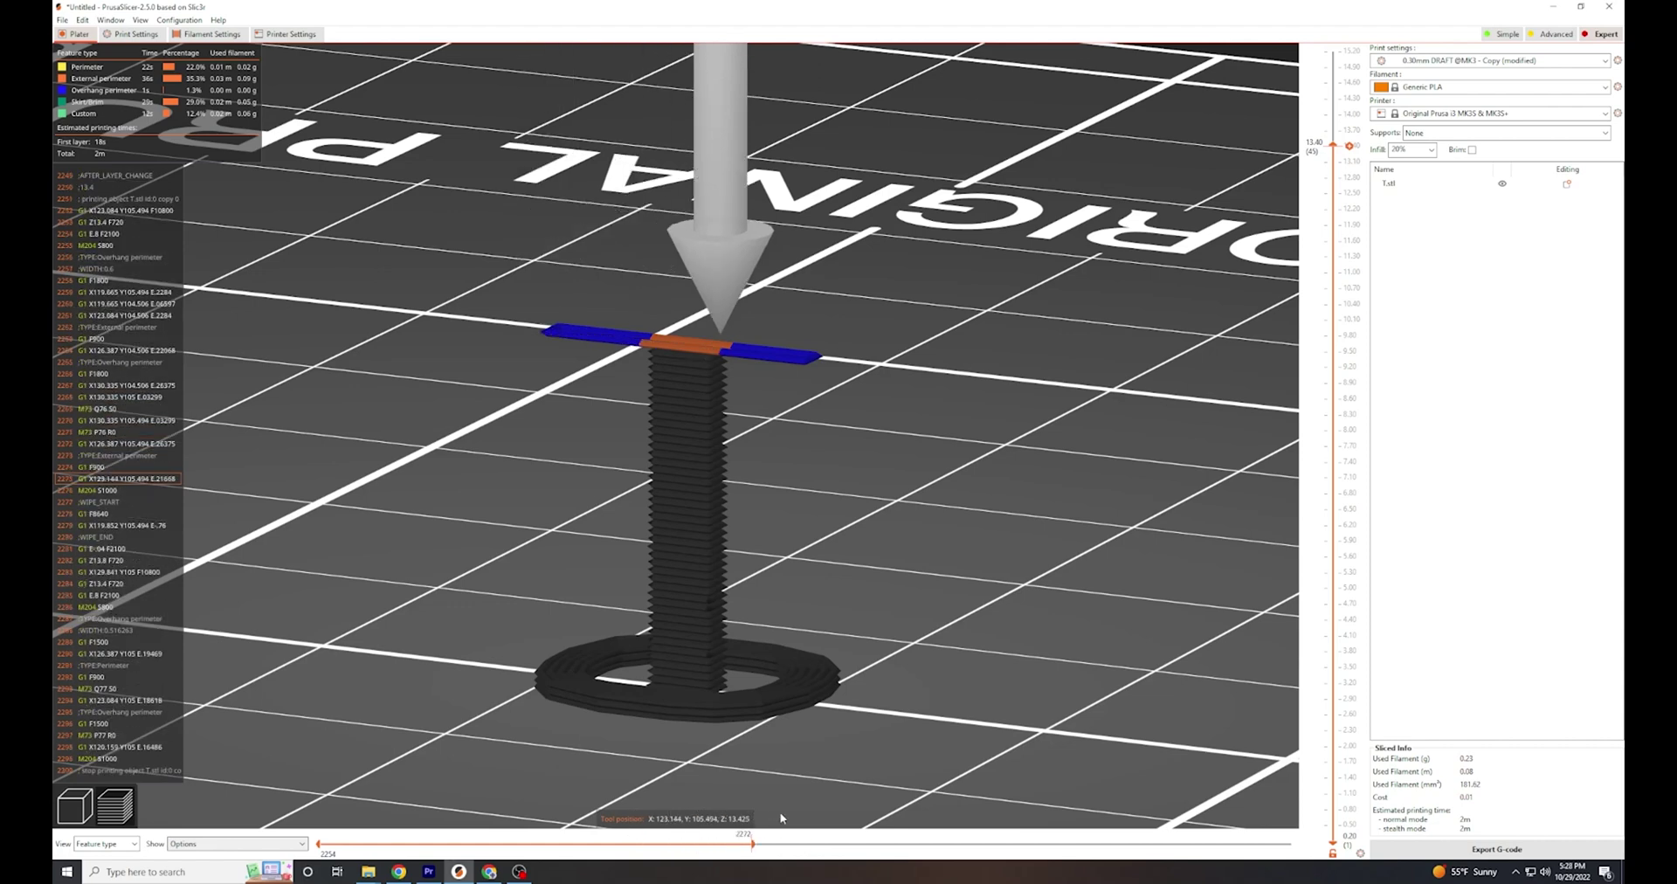
pyautogui.press('Right')
pyautogui.press('Right')
pyautogui.press('Right')
pyautogui.press('Right')
pyautogui.press('Right')
pyautogui.press('Right')
pyautogui.press('Right')
pyautogui.press('Right')
pyautogui.press('Right')
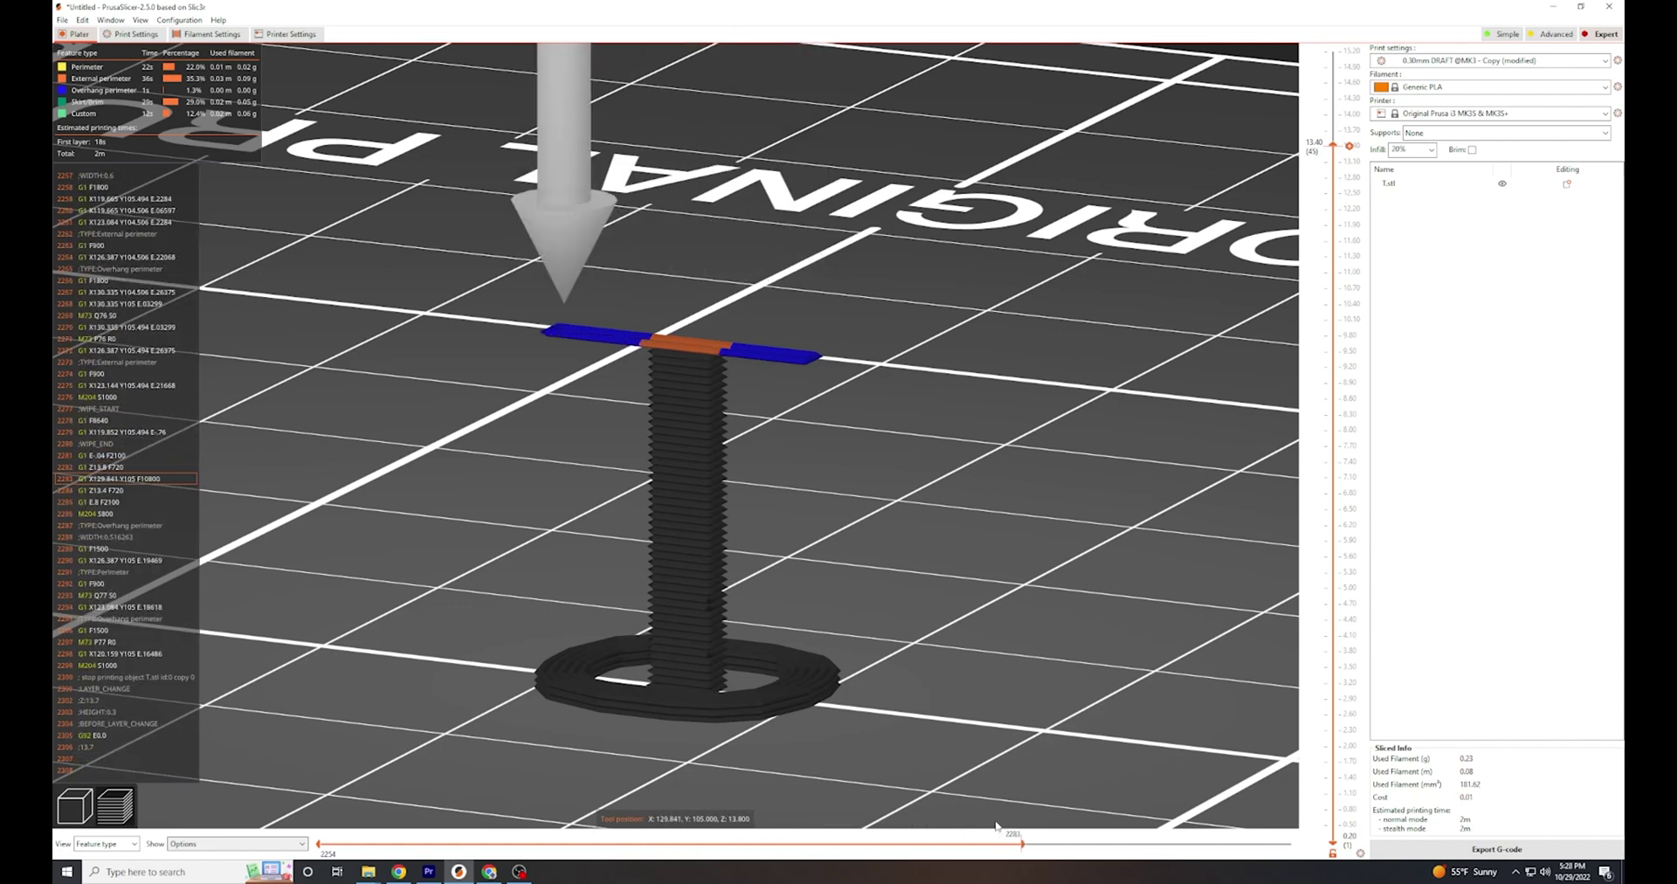
pyautogui.press('Right')
pyautogui.press('Right')
pyautogui.press('Right')
pyautogui.press('Right')
pyautogui.press('Right')
pyautogui.press('Right')
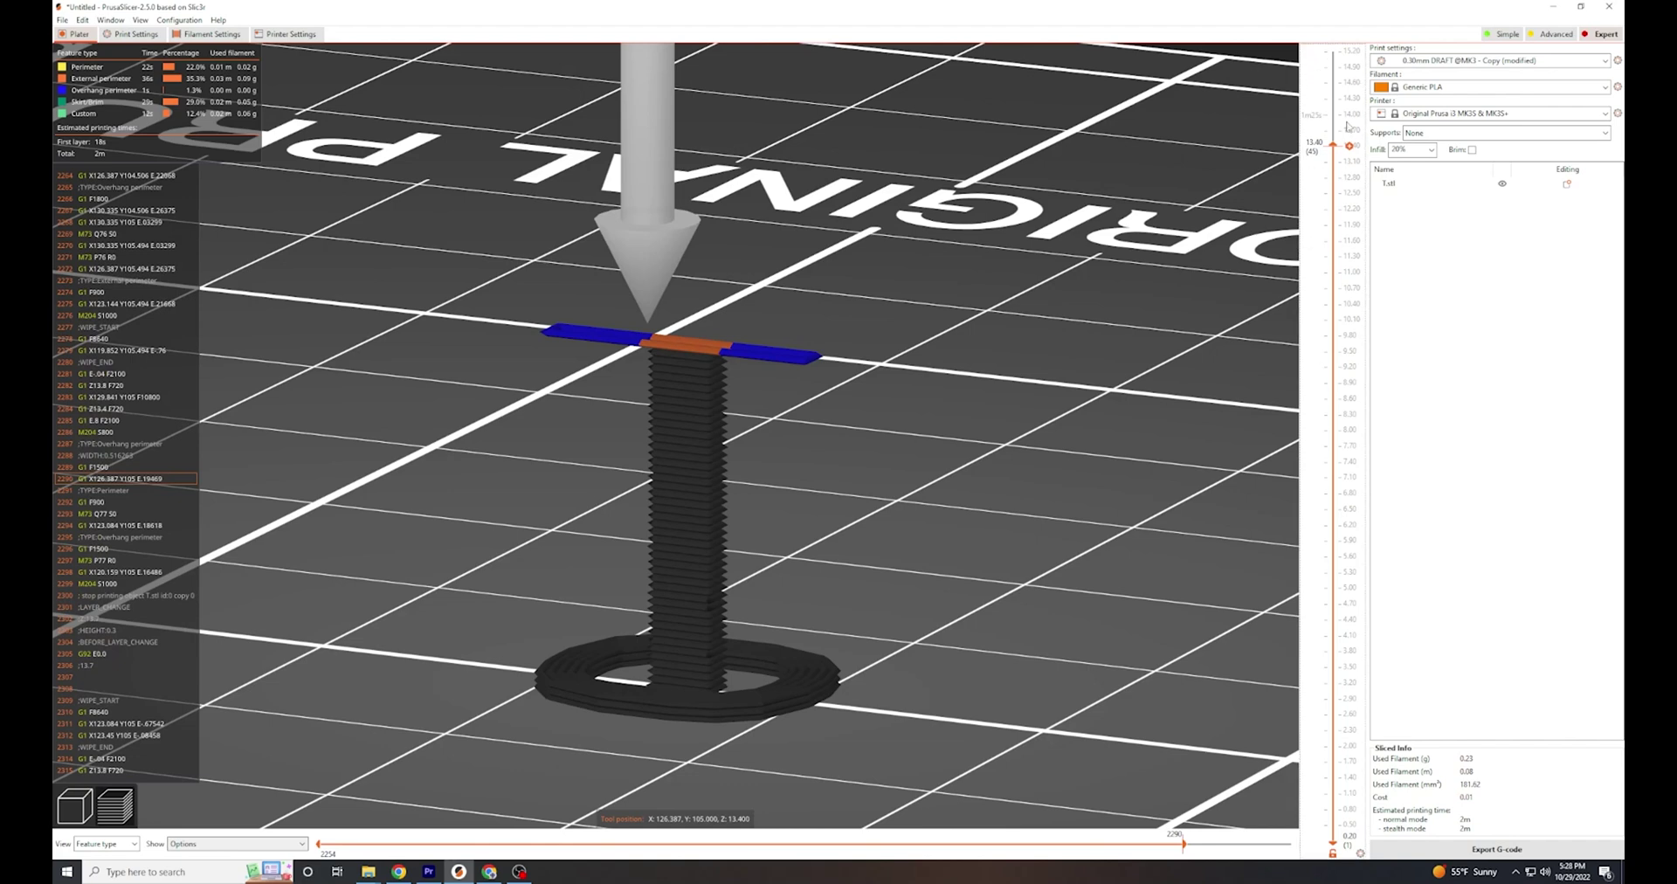
pyautogui.moveTo(1334, 148); pyautogui.dragTo(1130, 64)
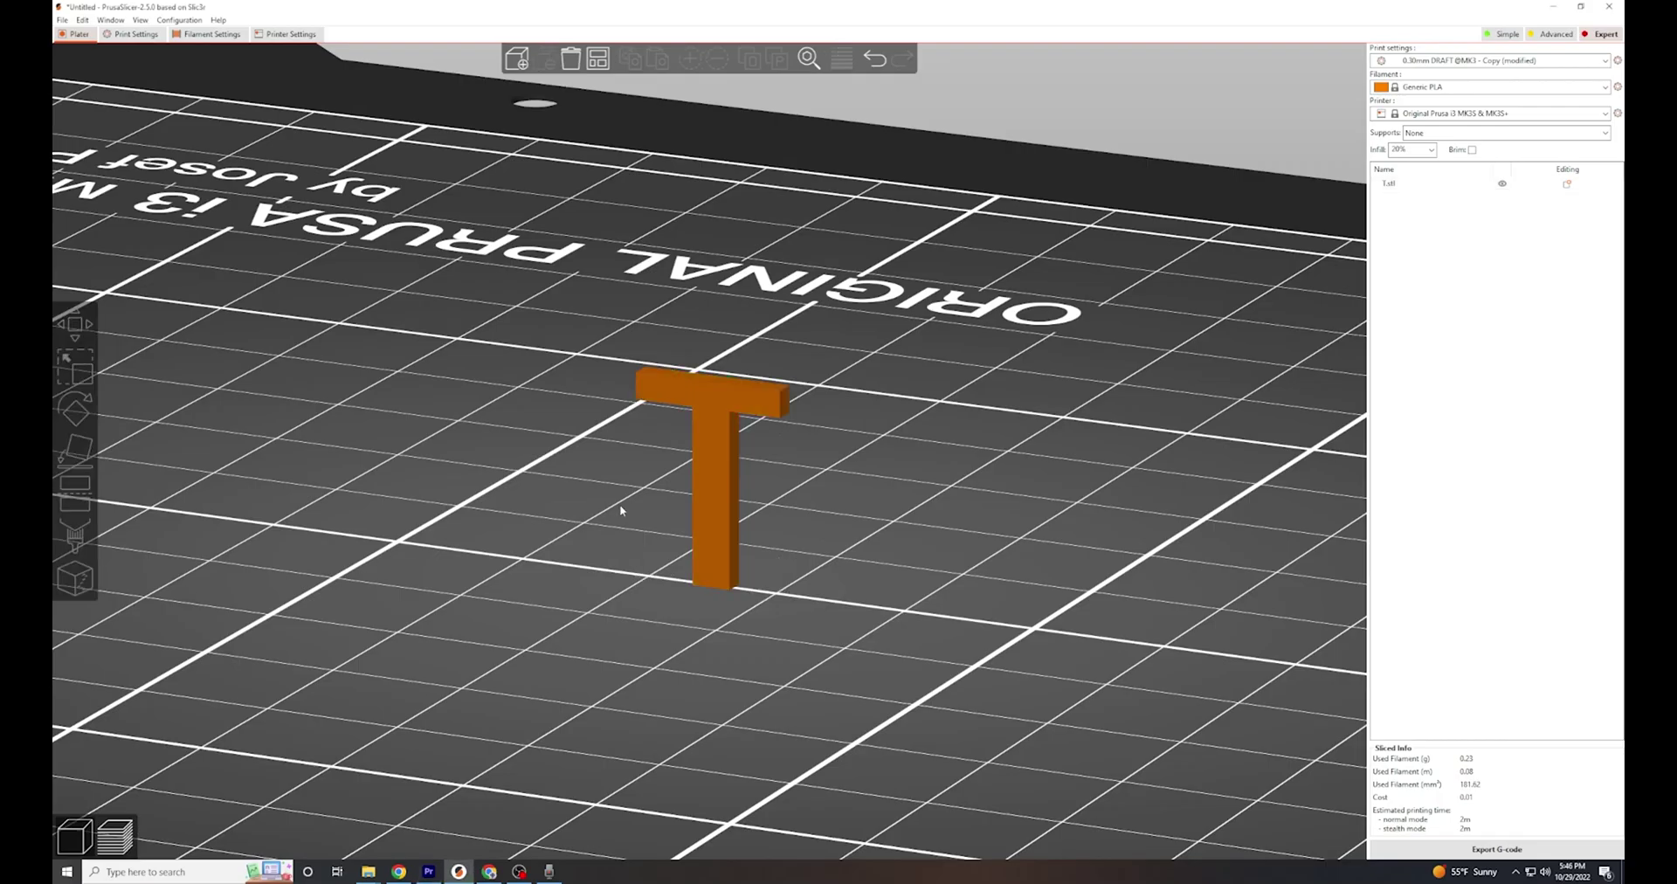
# - Lay the T flat on its broad face with Place on face and re-slice with Ctrl+R
pyautogui.click(729, 470)
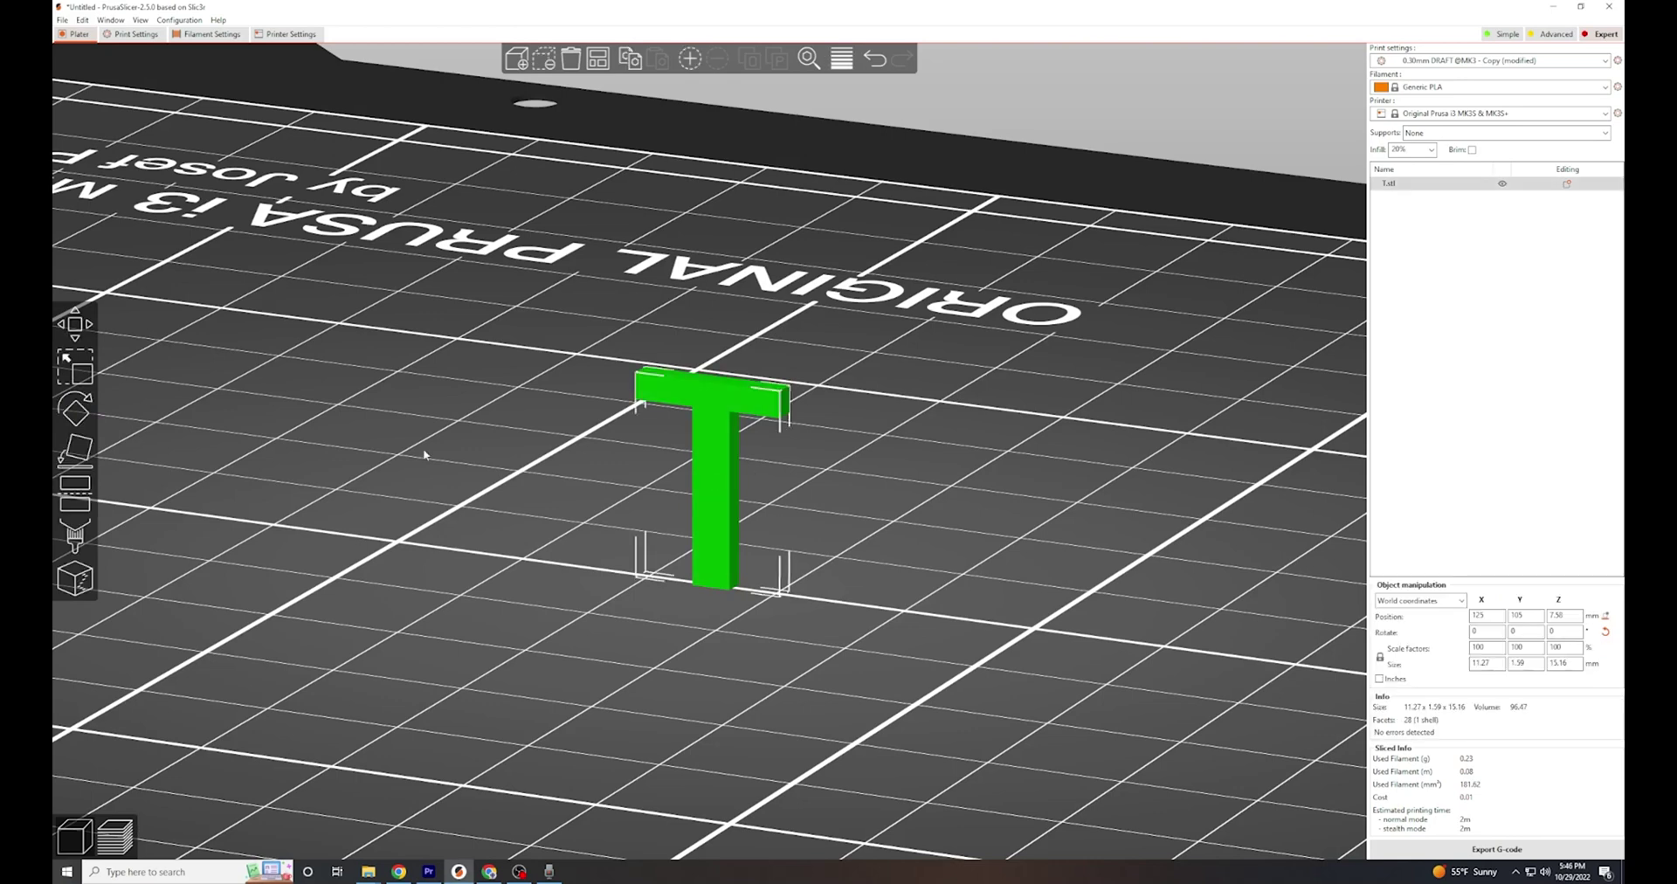
pyautogui.click(77, 450)
pyautogui.click(708, 458)
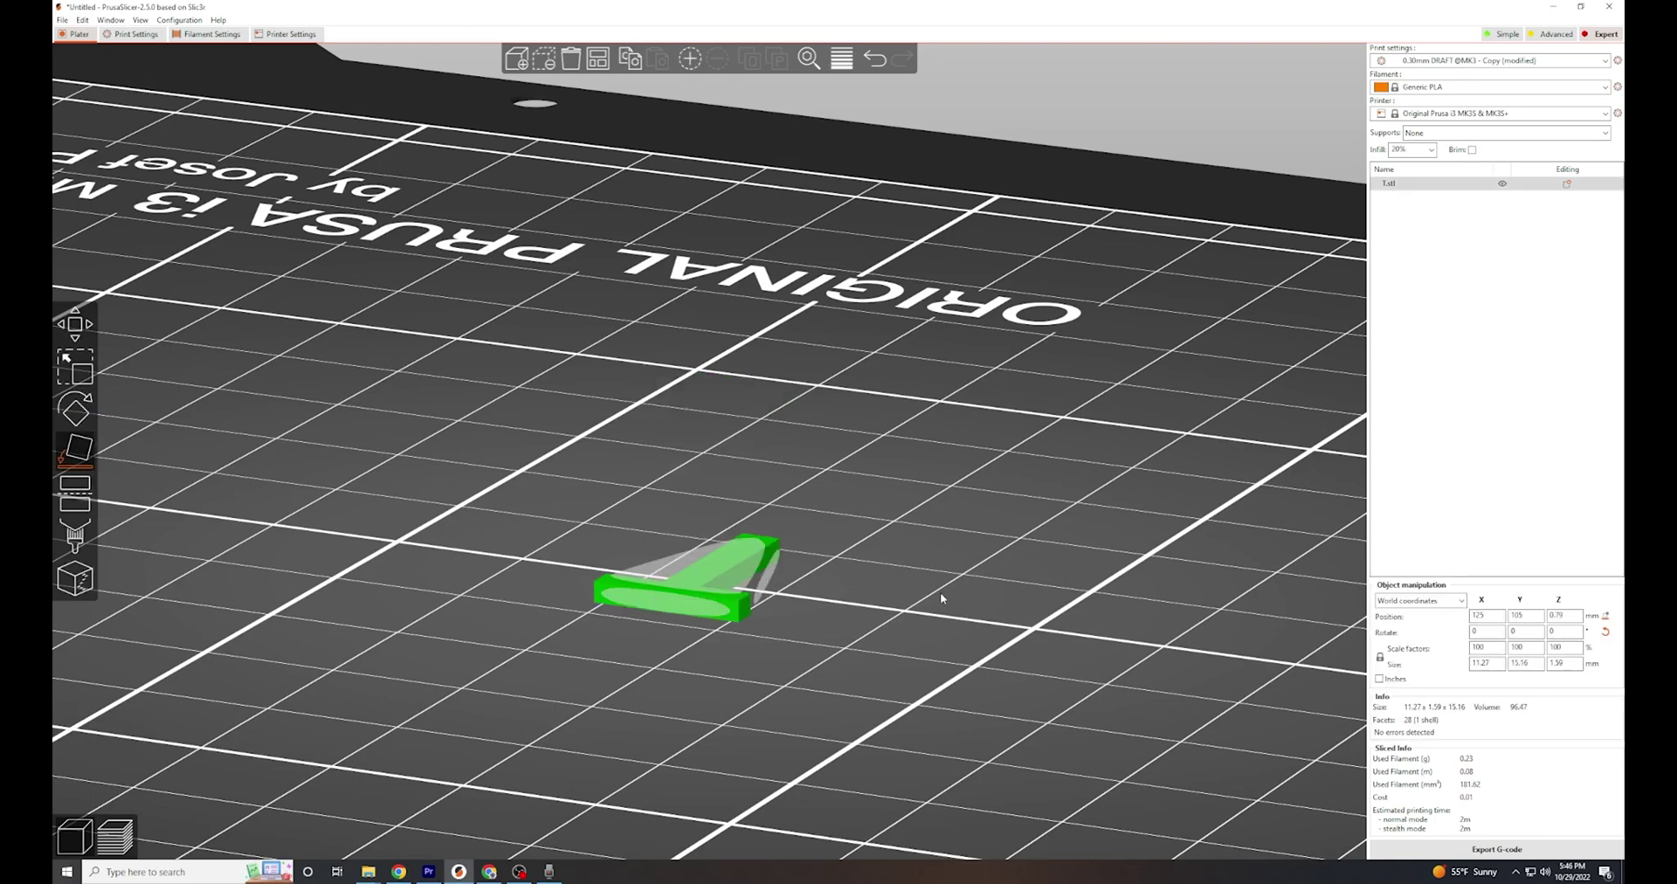
pyautogui.click(882, 627)
pyautogui.hotkey('ctrl', 'r')
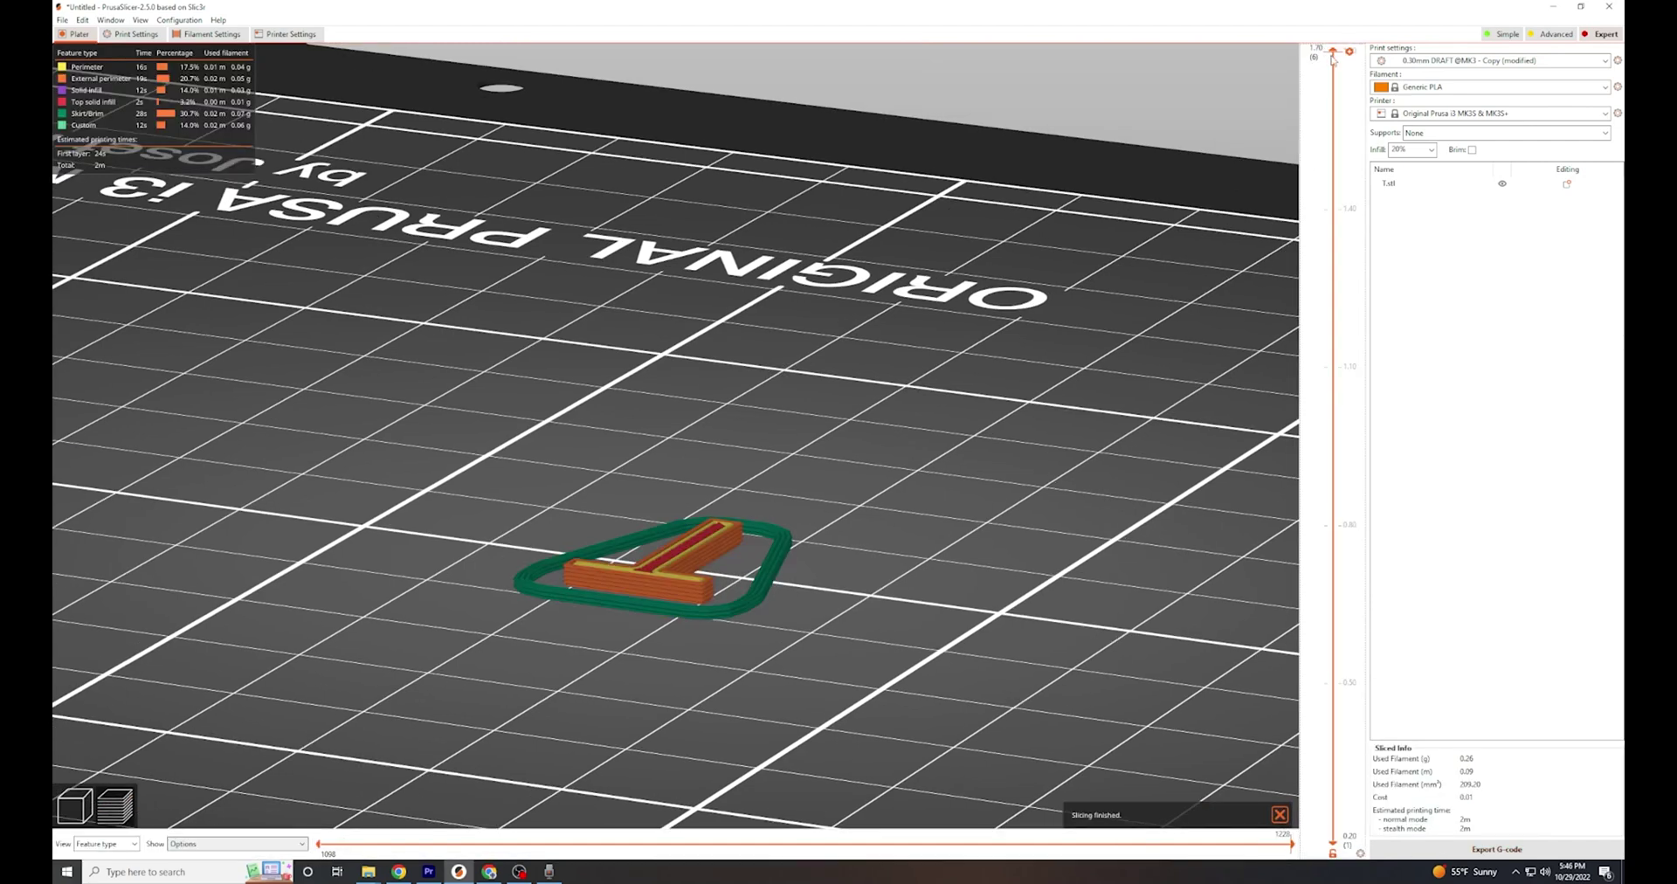
pyautogui.moveTo(1331, 60); pyautogui.dragTo(1359, 99)
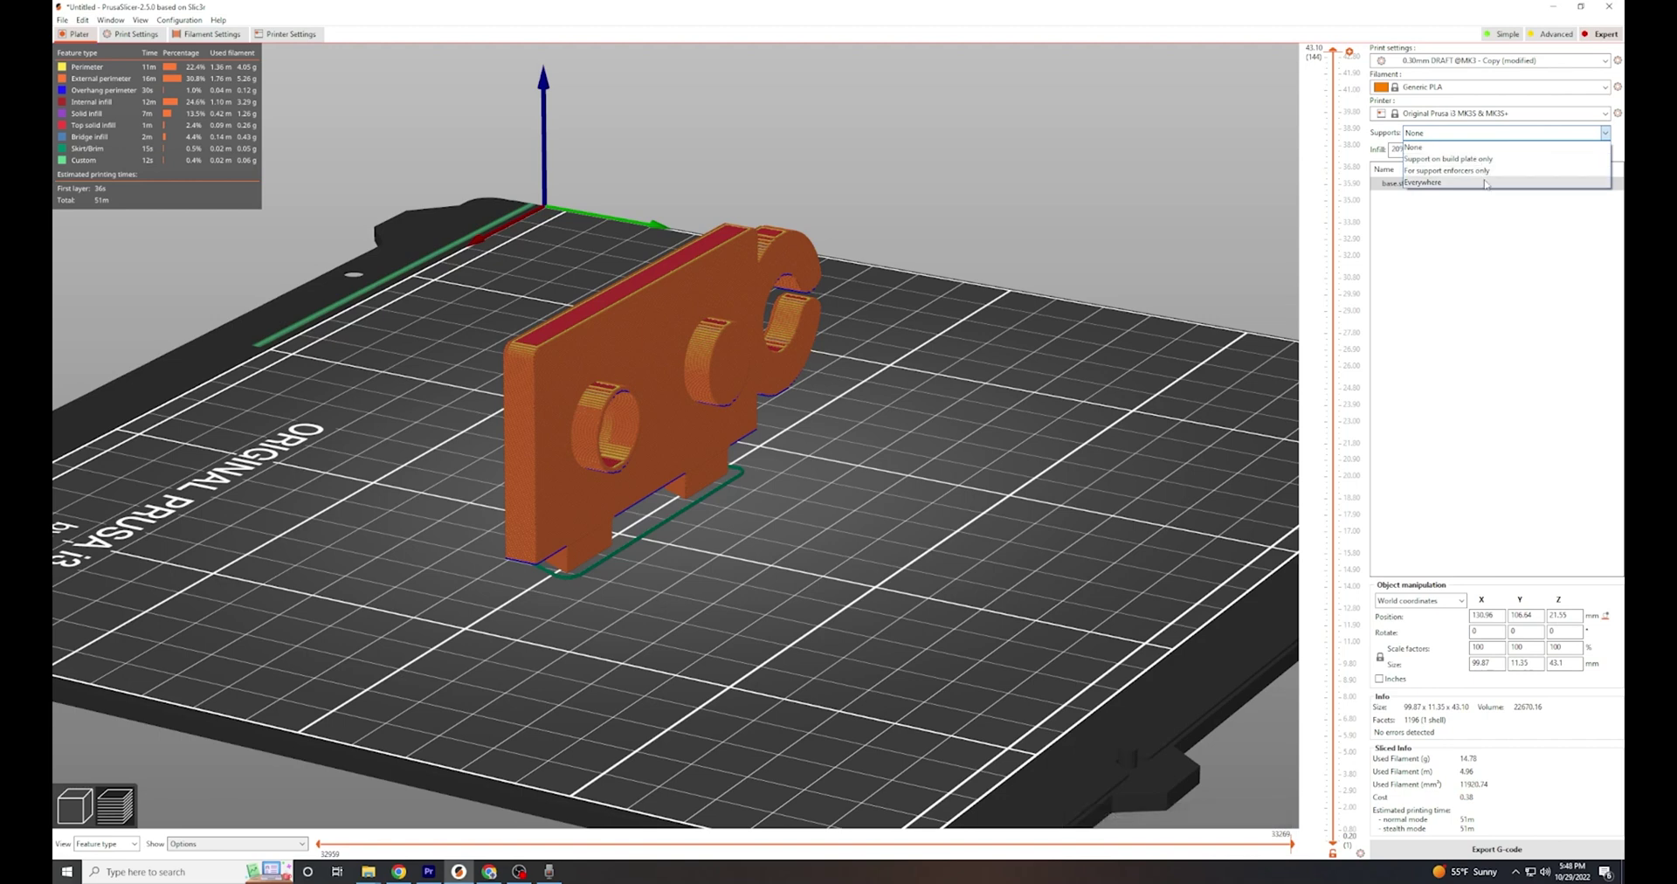
# - Enable supports Everywhere and slice to show the upright base's heavy support
pyautogui.click(1484, 181)
pyautogui.click(1491, 847)
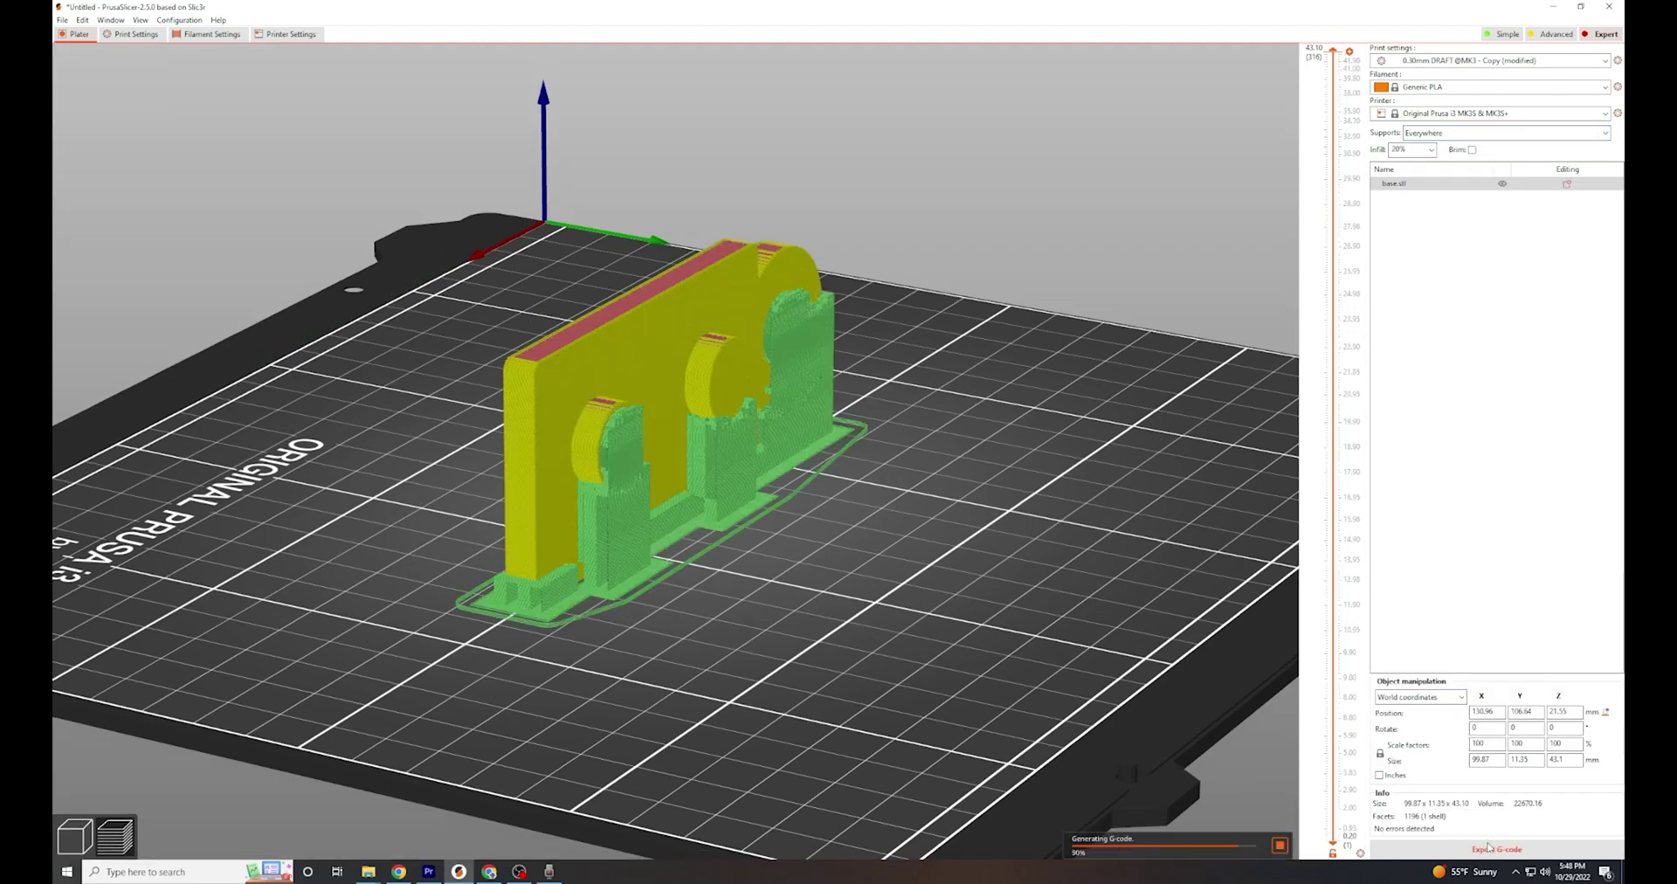
pyautogui.moveTo(950, 700); pyautogui.dragTo(870, 696)
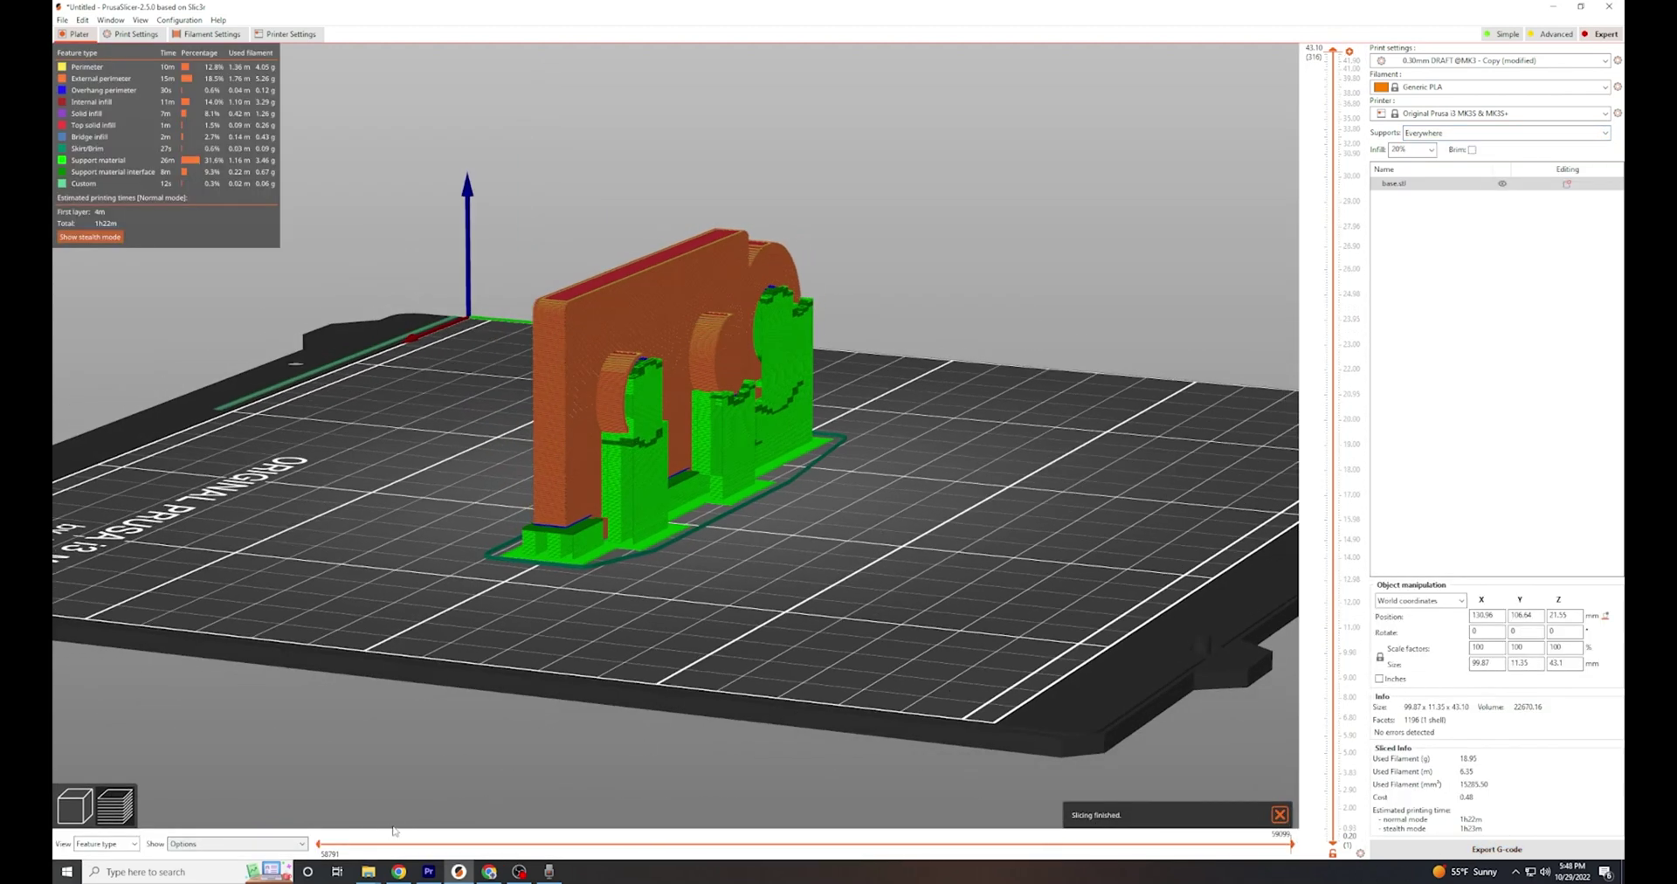
pyautogui.moveTo(179, 827); pyautogui.dragTo(96, 810)
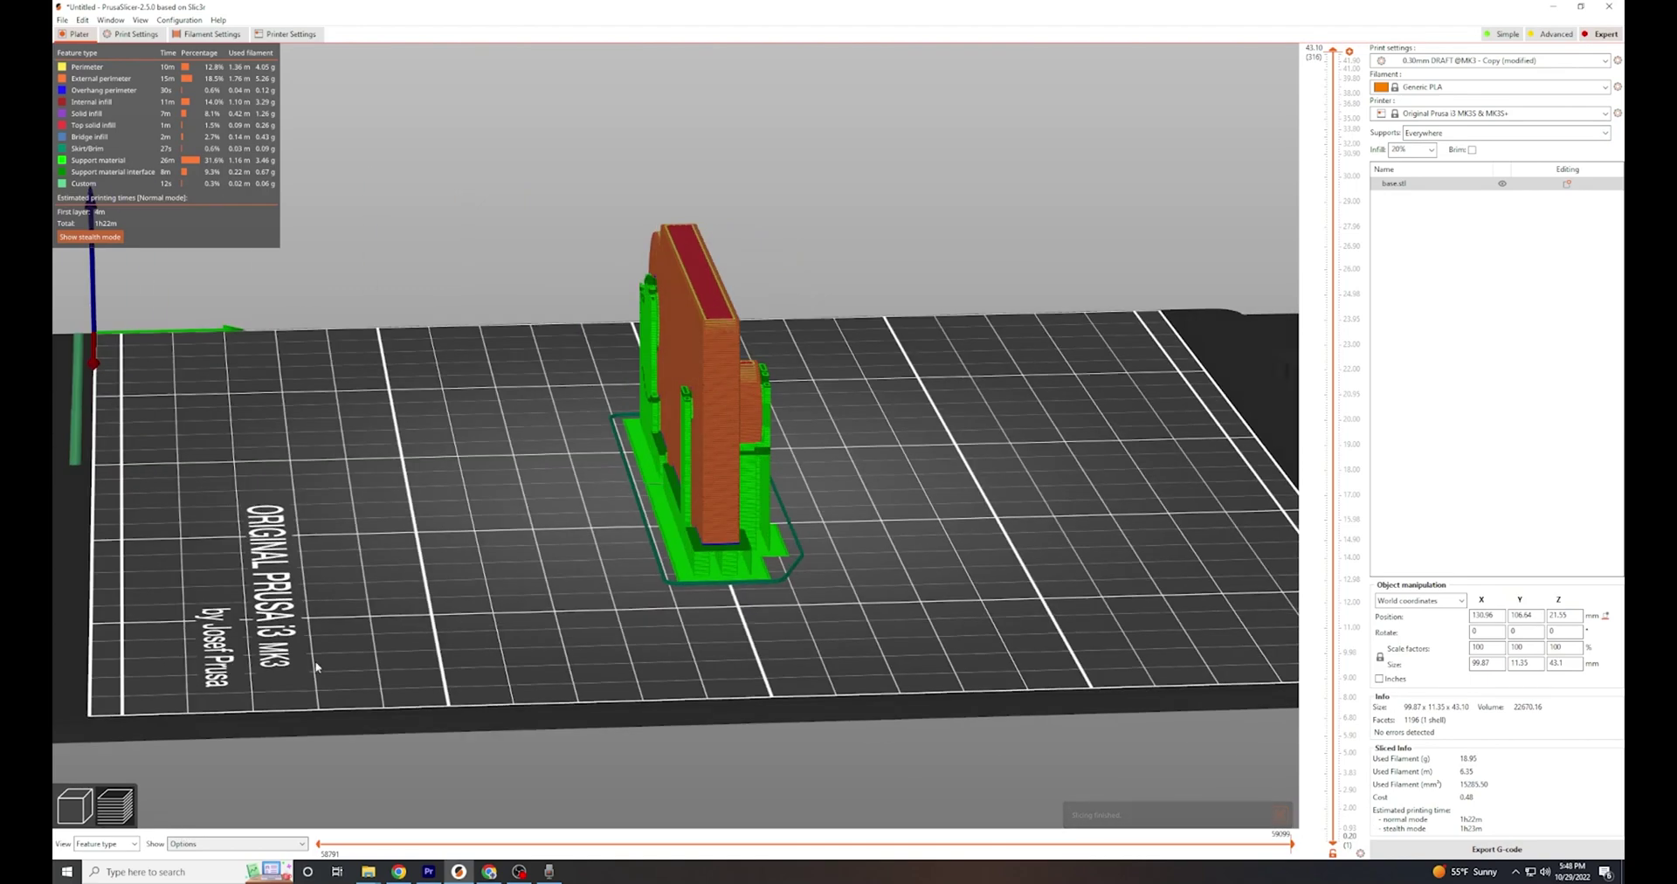
# - Lay the base flat on its large face with Place on face and re-slice it
pyautogui.click(84, 811)
pyautogui.click(85, 416)
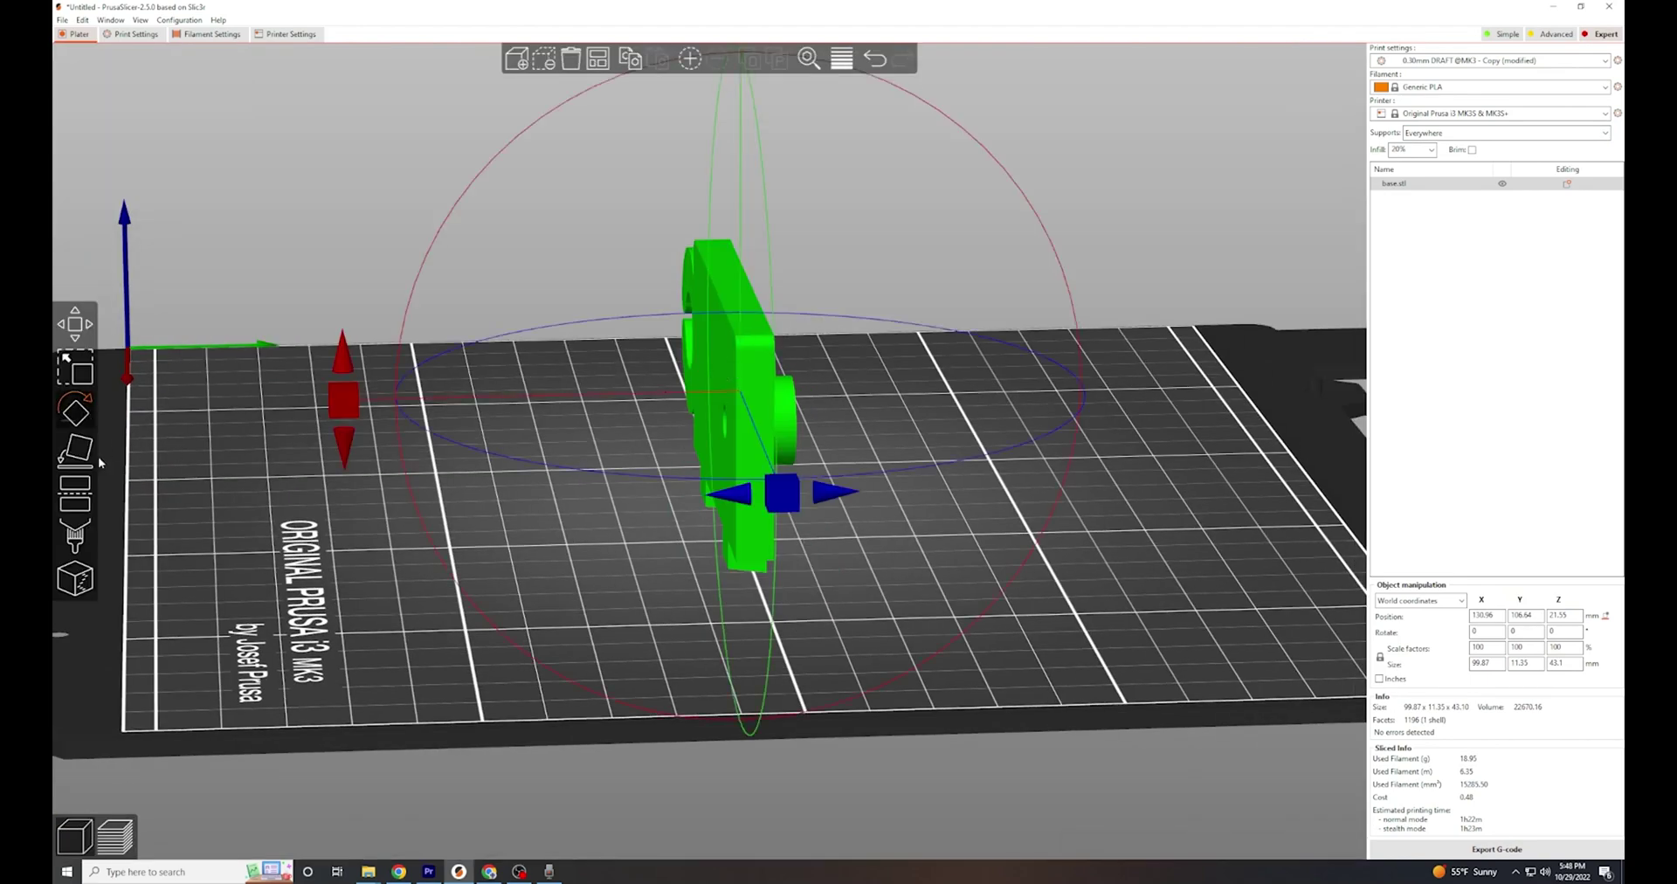
pyautogui.click(77, 450)
pyautogui.click(712, 401)
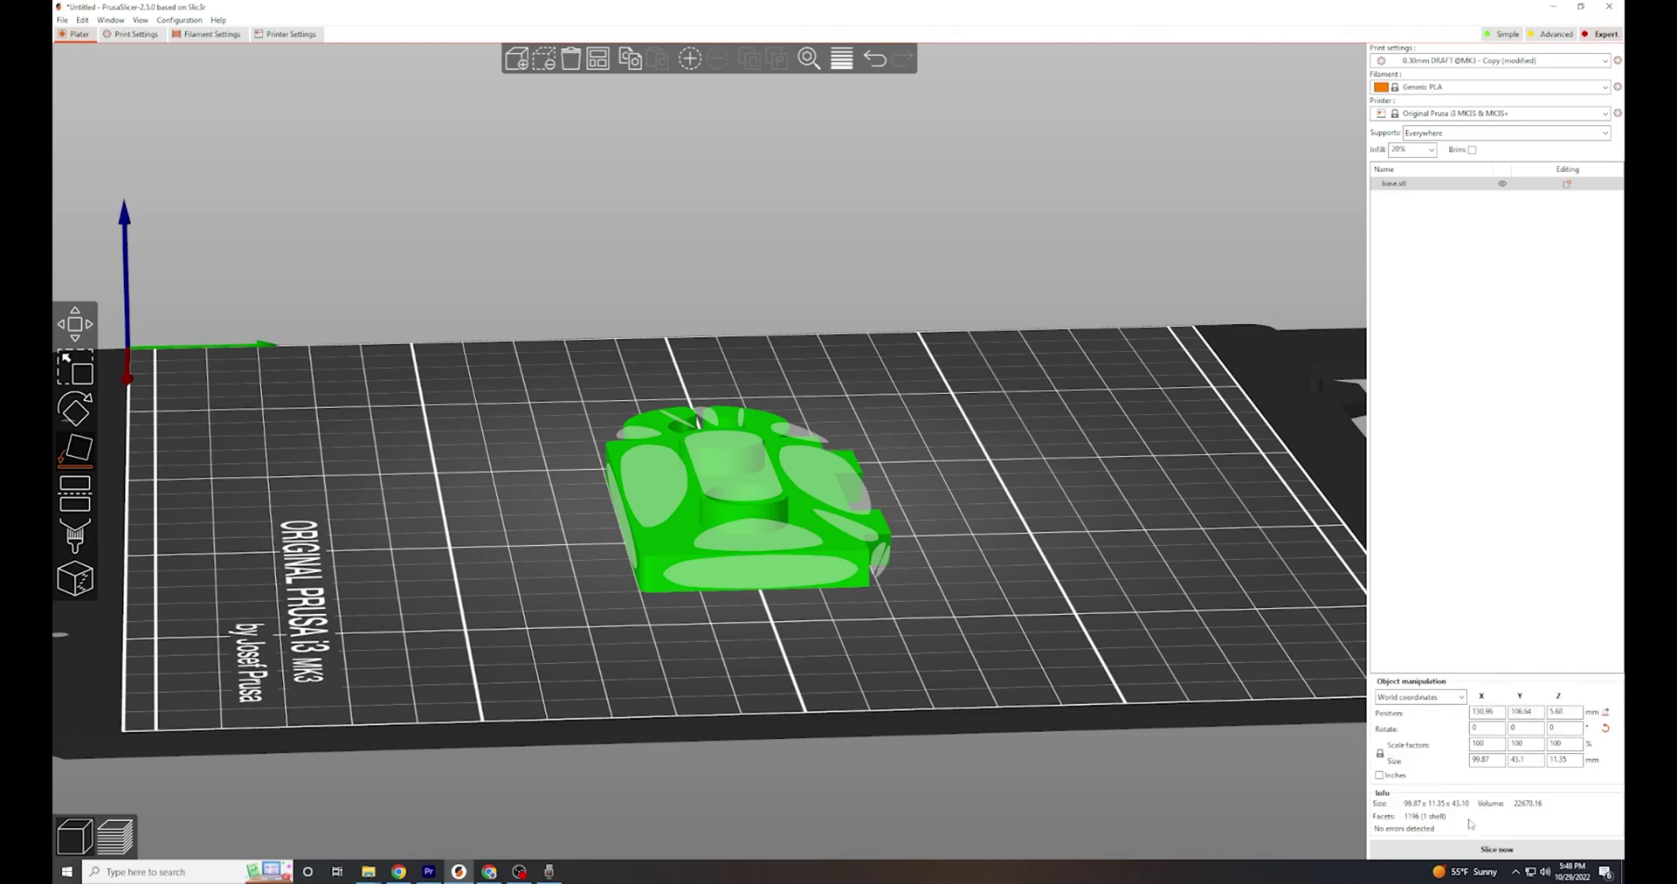
pyautogui.click(1496, 849)
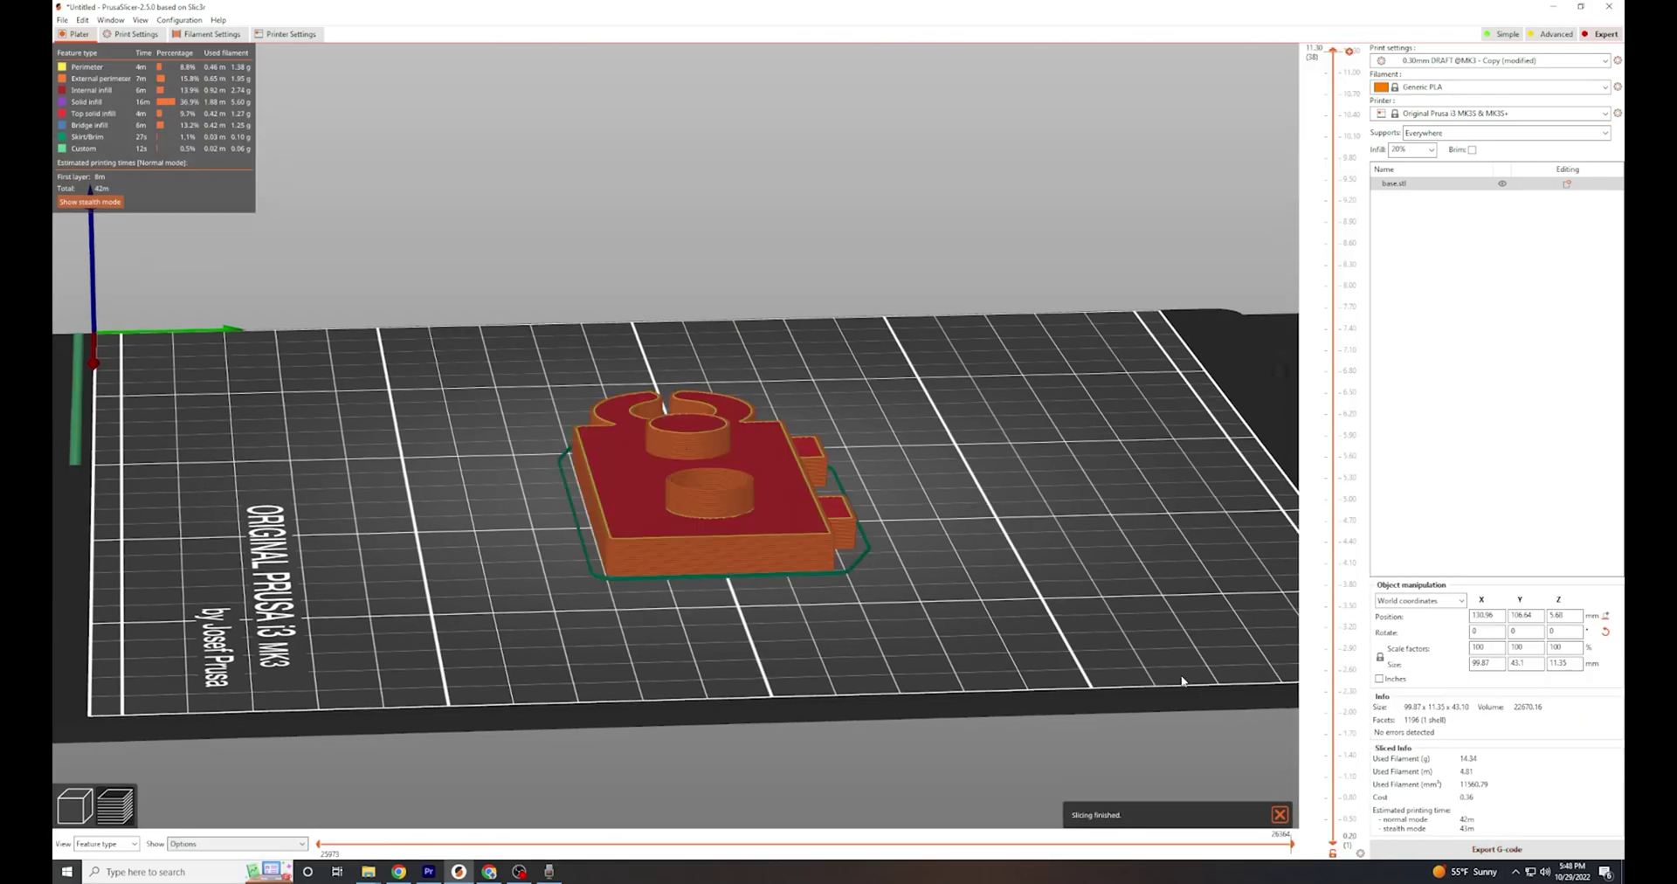